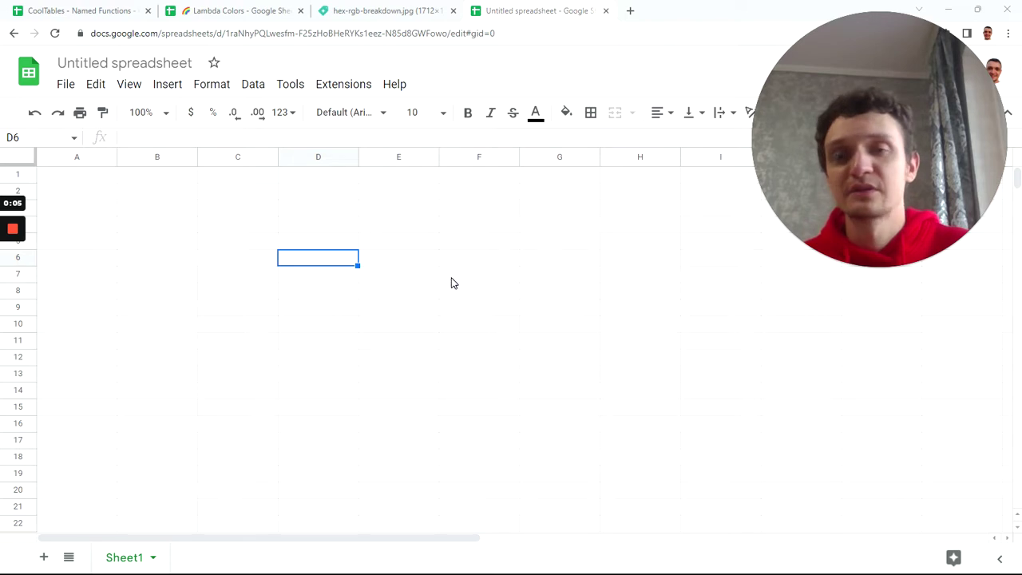
# Open the Named functions side panel from the Data menu.
pyautogui.click(252, 88)
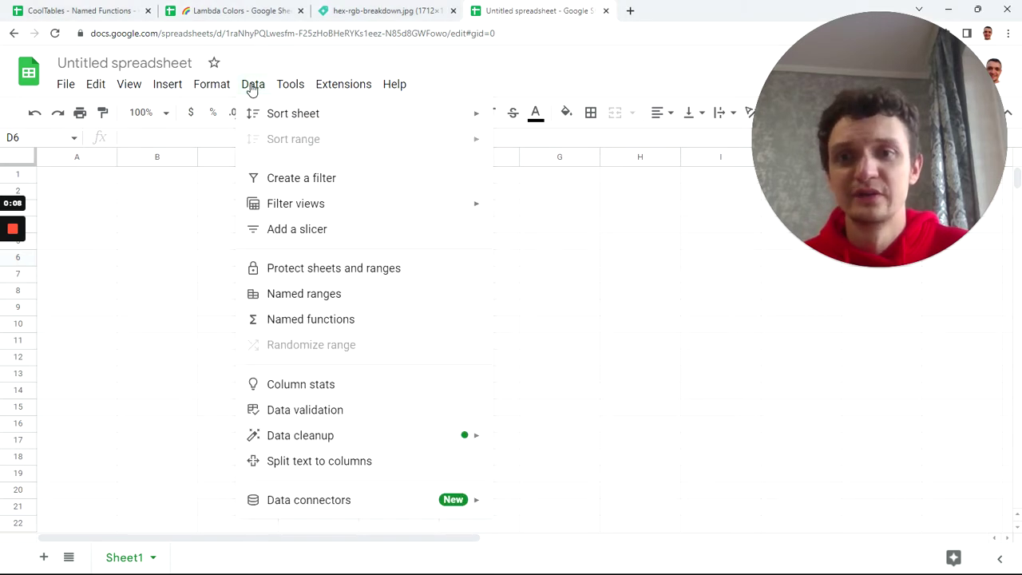
pyautogui.click(342, 321)
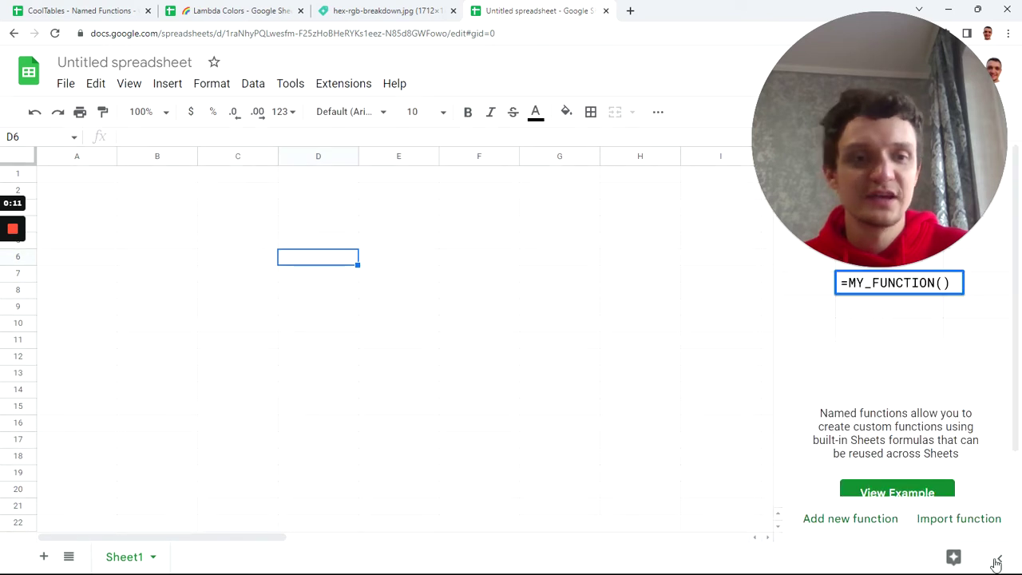
# Import all named functions (COLORS, RANDOMCOLORS, RANDOMHEXCOLORS) from the Lambda Colors spreadsheet.
pyautogui.click(958, 518)
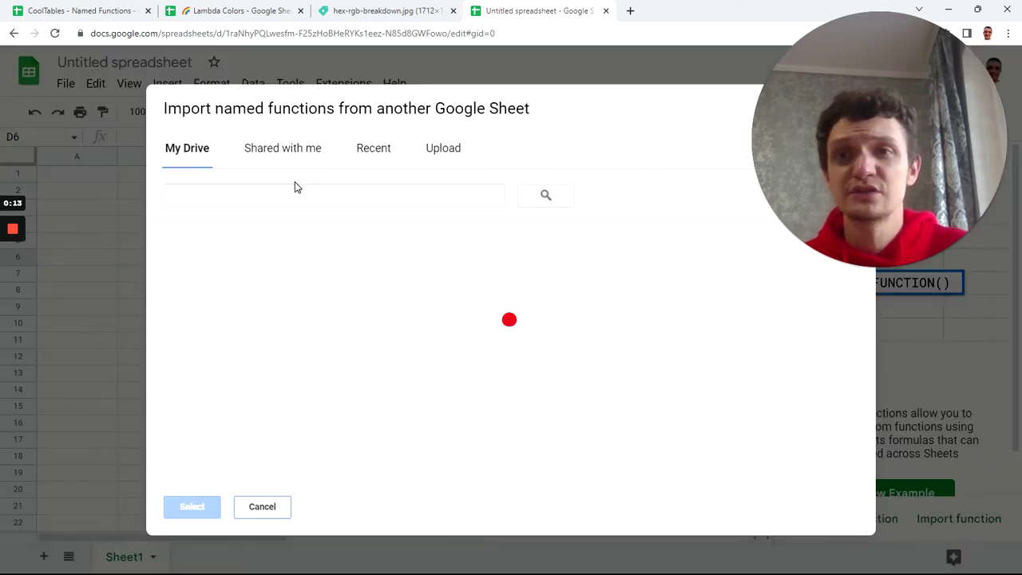
pyautogui.write('c')
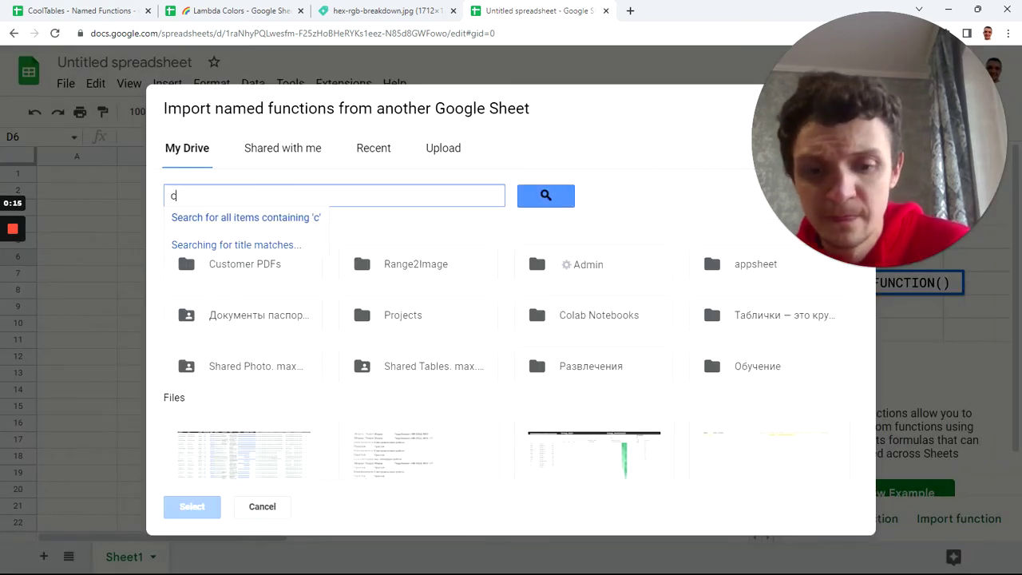
pyautogui.write('usto')
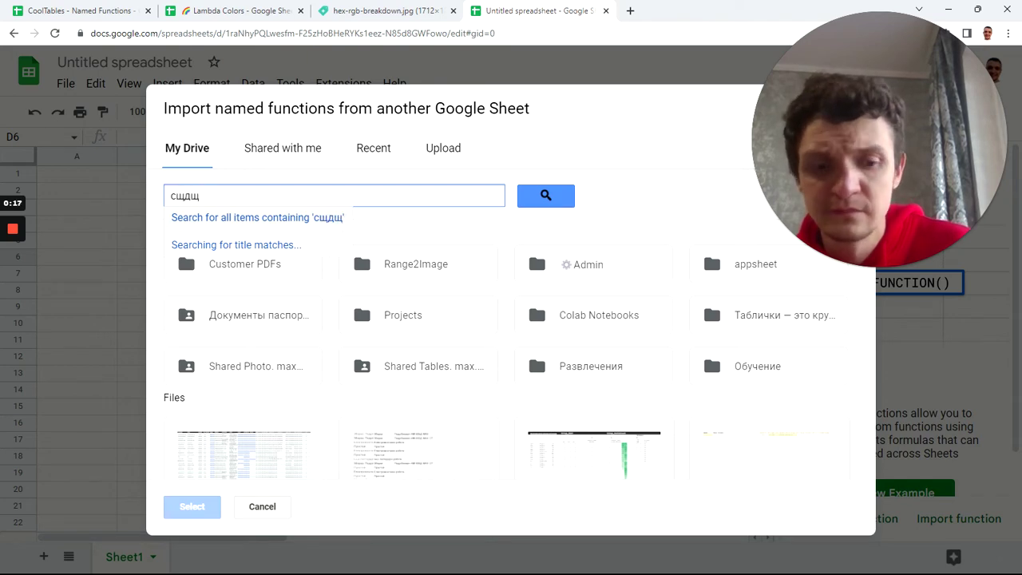
pyautogui.press('BackSpace')
pyautogui.press('BackSpace')
pyautogui.press('BackSpace')
pyautogui.press('BackSpace')
pyautogui.press('BackSpace')
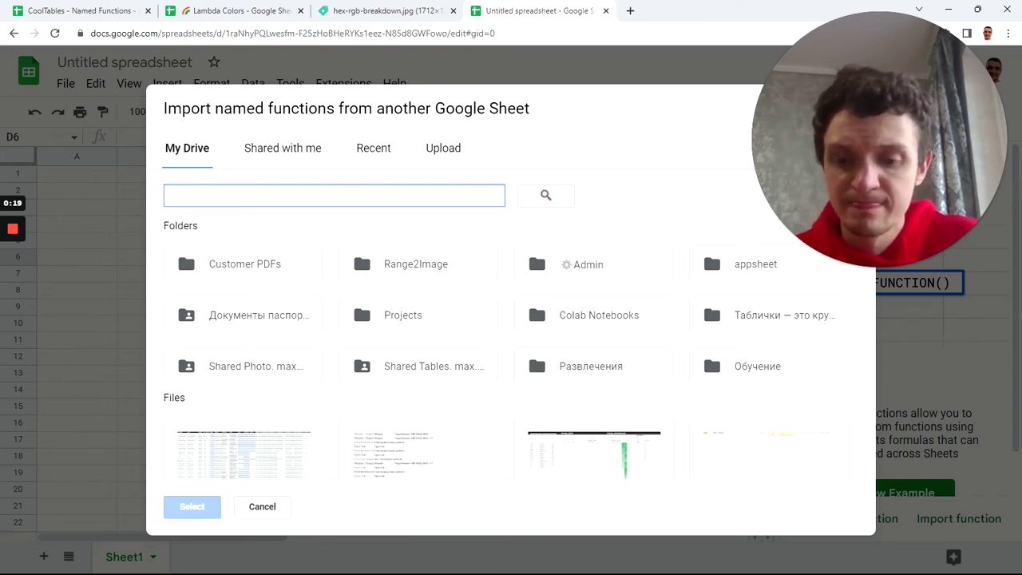
pyautogui.write('co')
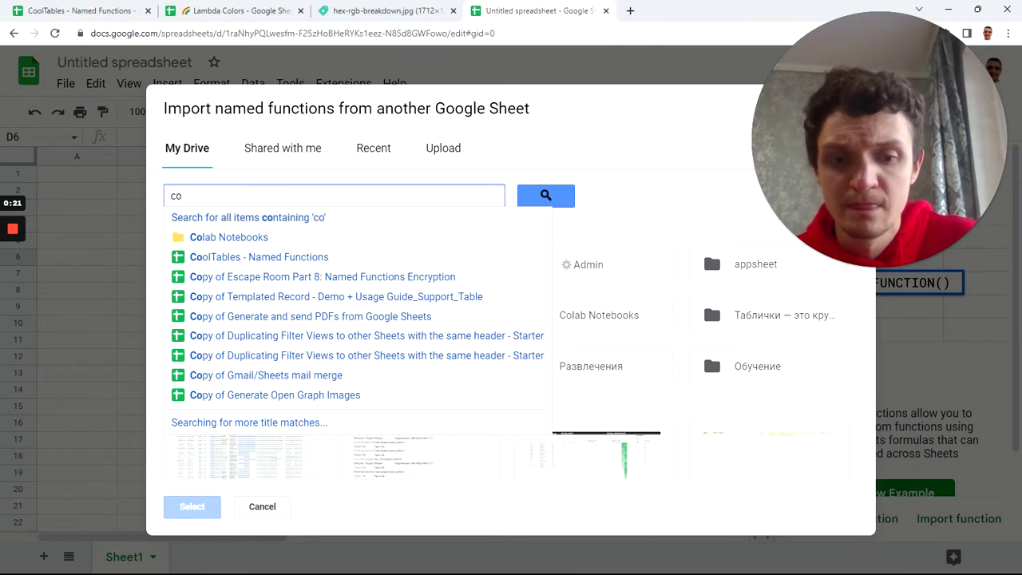
pyautogui.write('lors')
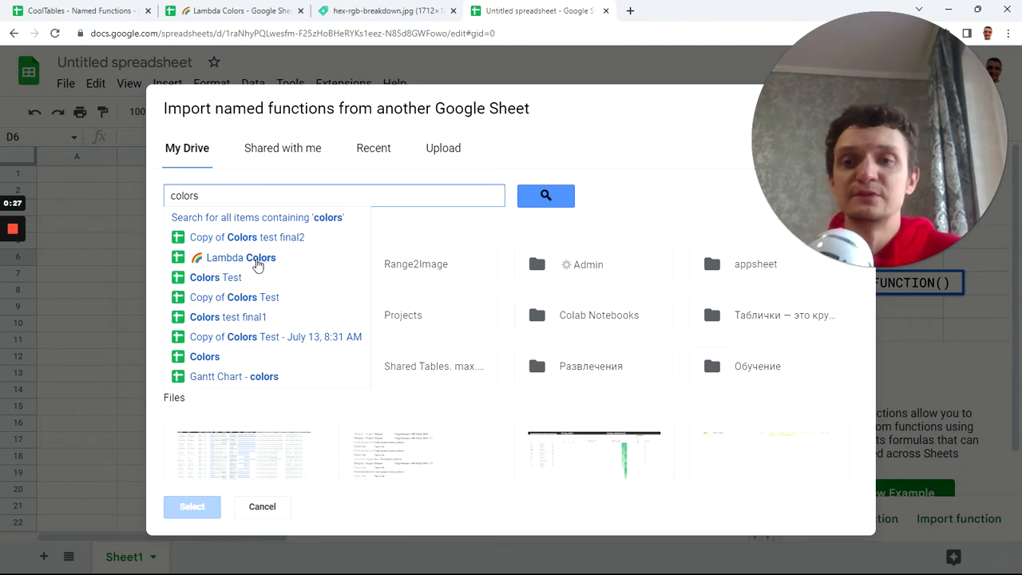
pyautogui.click(257, 265)
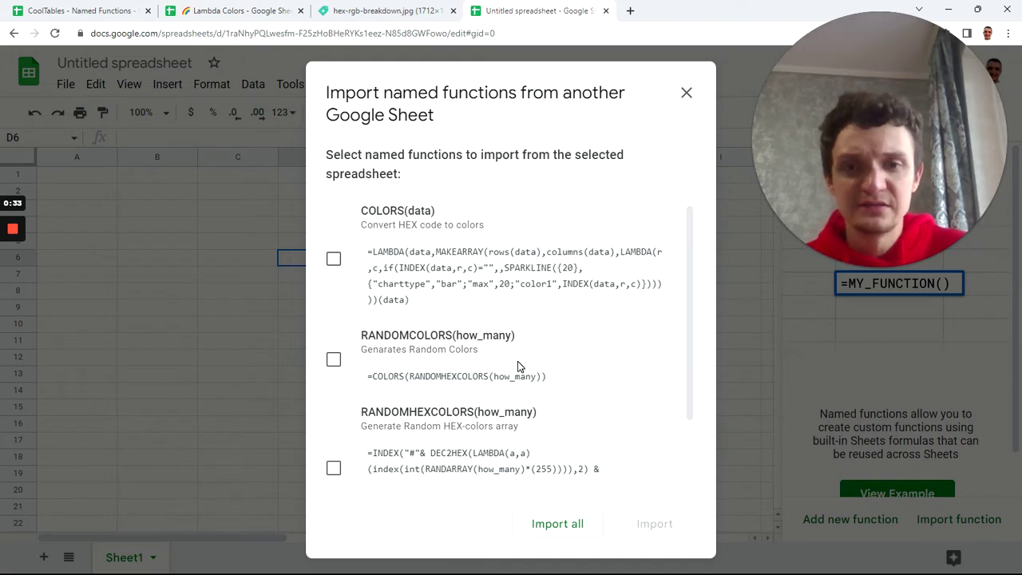
pyautogui.click(565, 529)
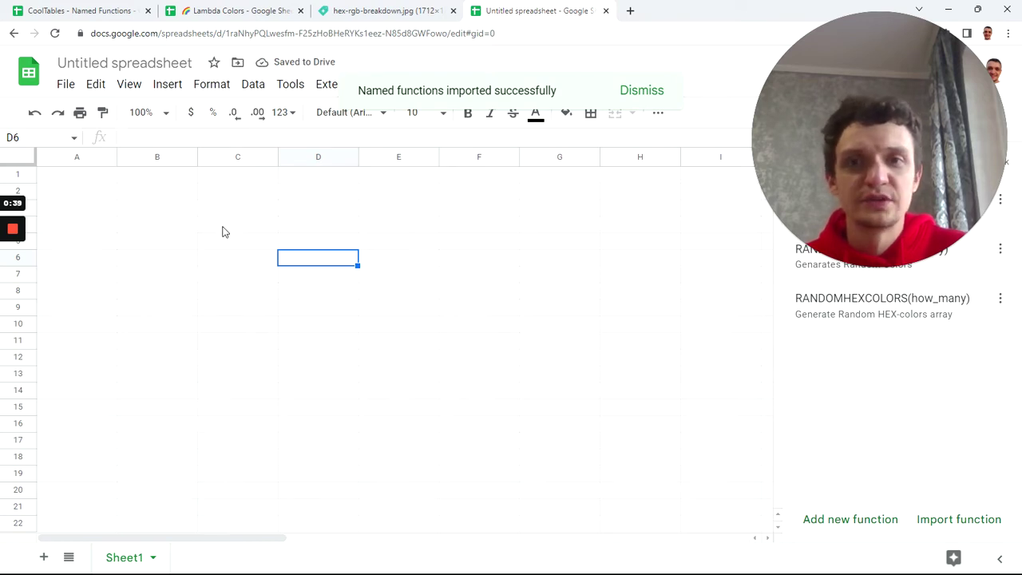
pyautogui.click(152, 196)
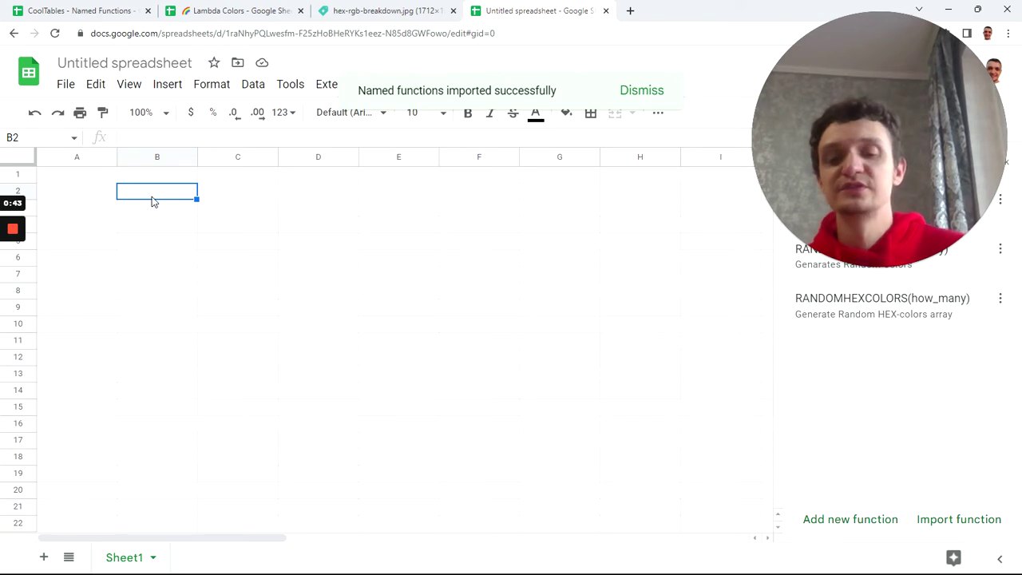
# Enter =RANDOMHEXCOLORS(20) in B2 to spill 20 hex codes down B2:B21.
pyautogui.write('r')
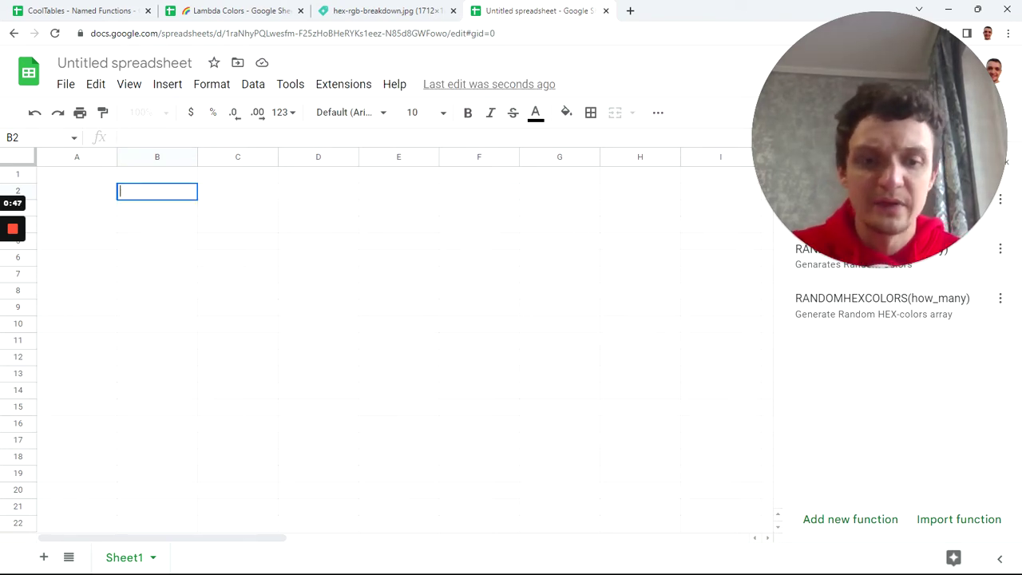
pyautogui.write('=ra')
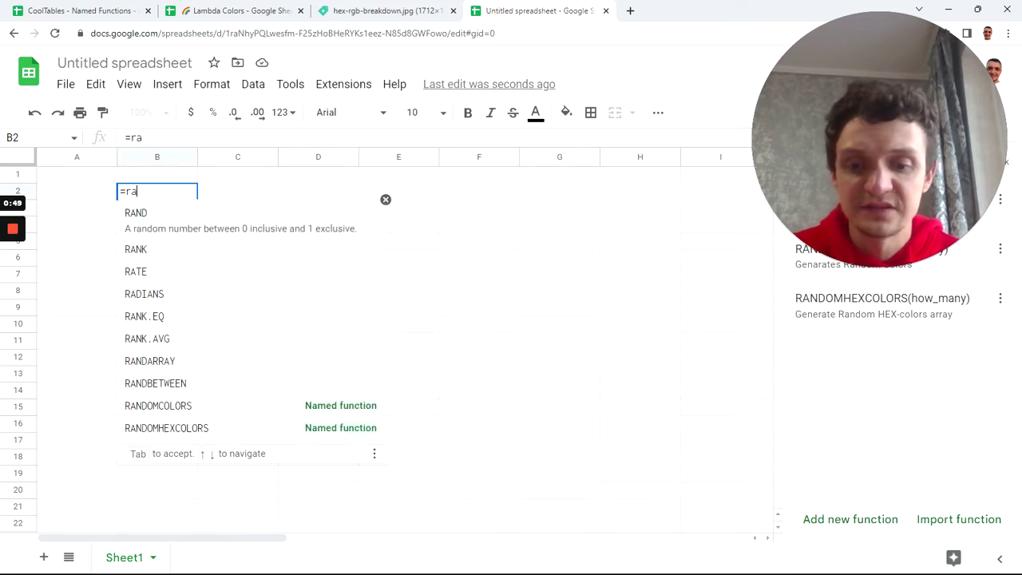
pyautogui.write('nd')
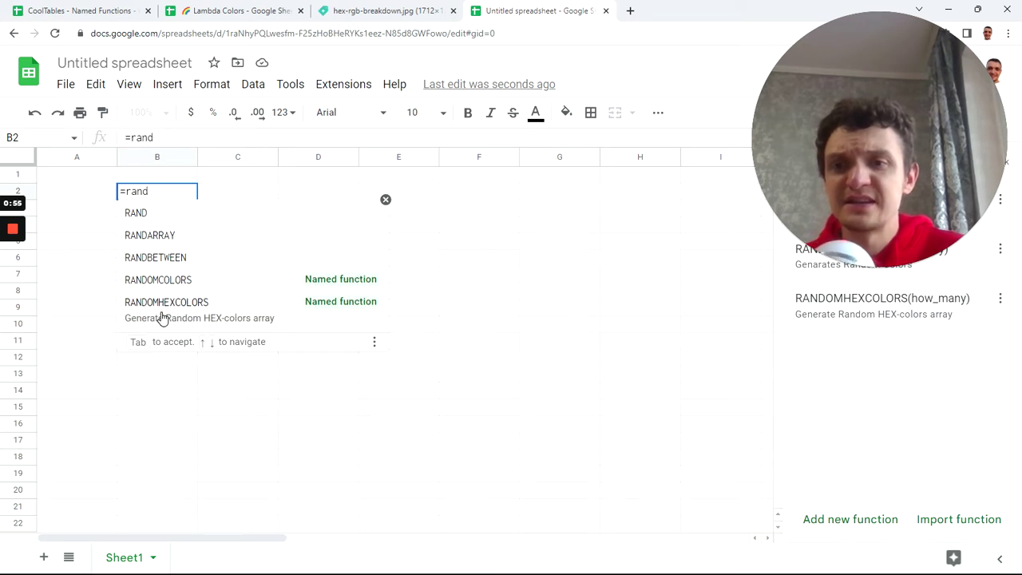
pyautogui.click(185, 314)
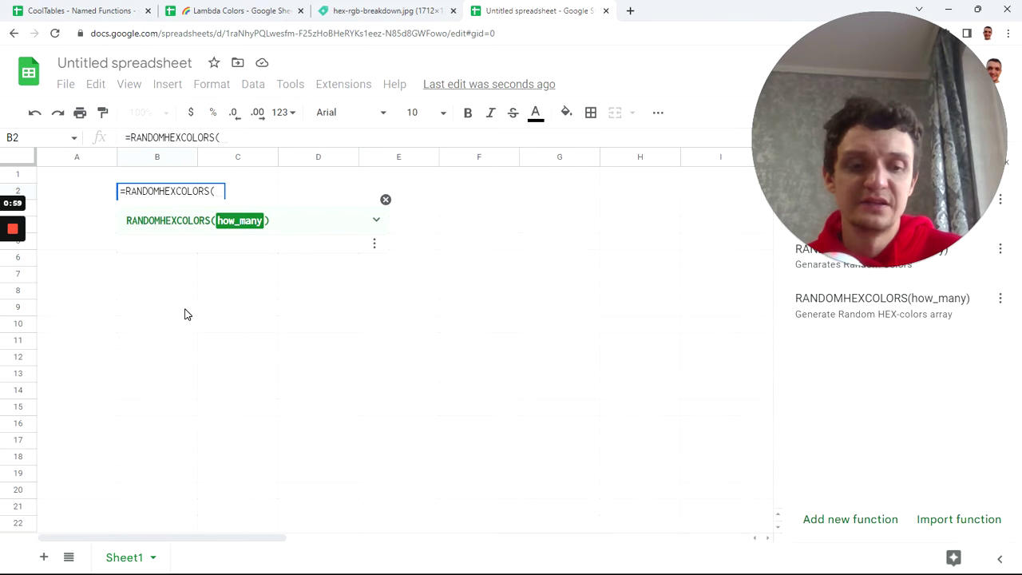
pyautogui.write('20')
pyautogui.press('Return')
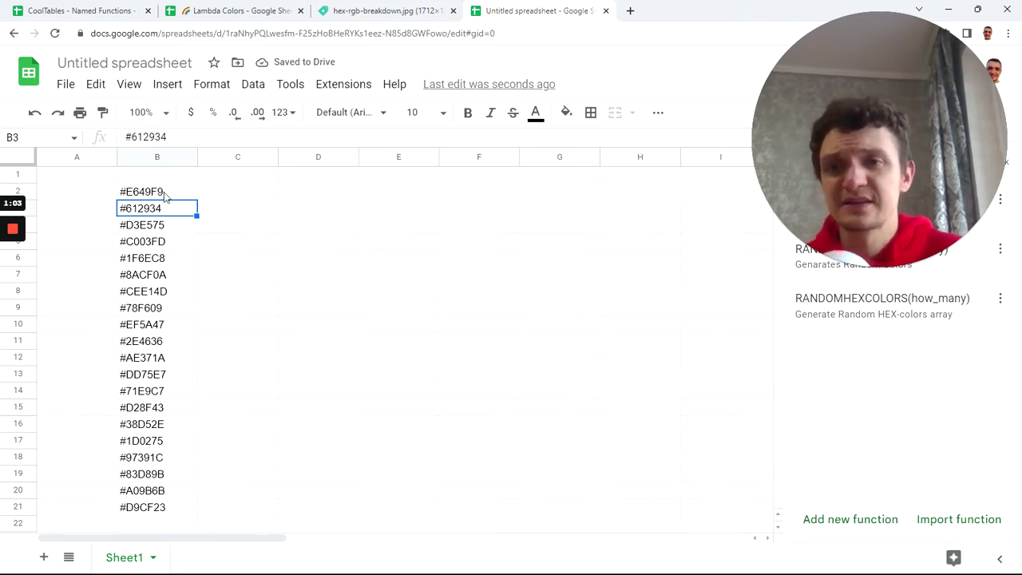
pyautogui.moveTo(165, 198); pyautogui.dragTo(164, 508)
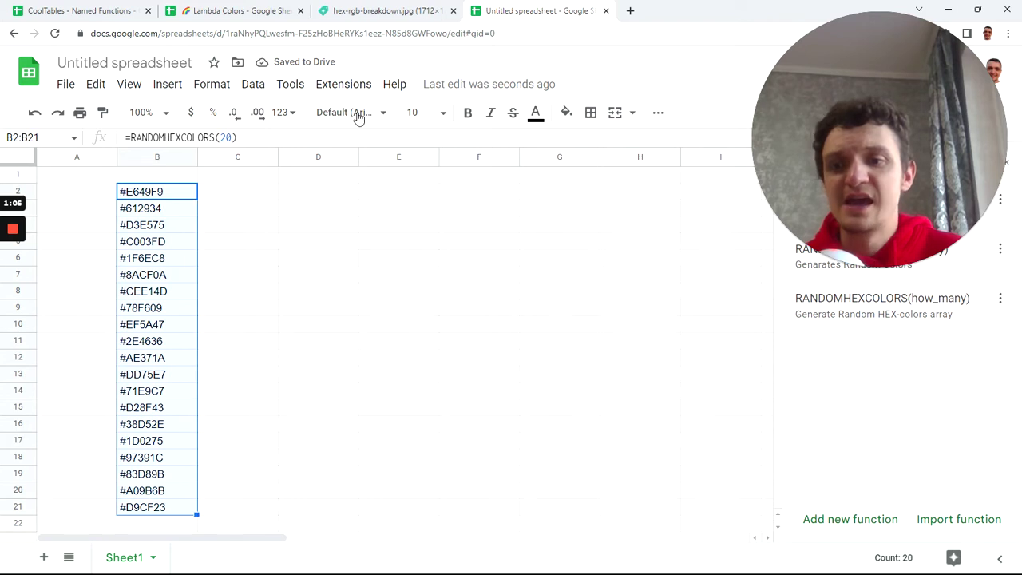
# Enter =RANDOMCOLORS(20) in D2 to draw 20 colour swatches down D2:D21.
pyautogui.click(315, 194)
pyautogui.write('=')
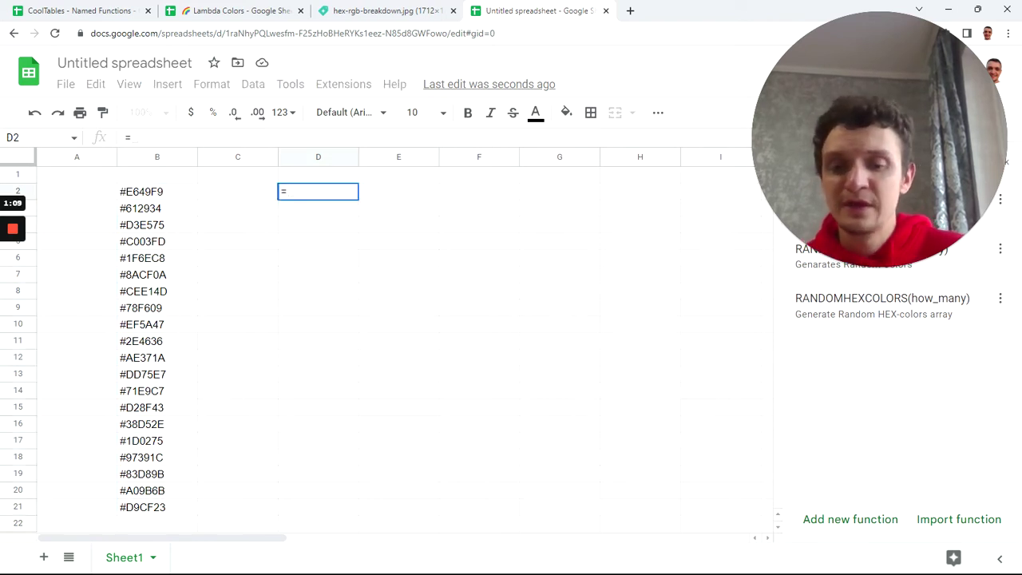
pyautogui.write('ta')
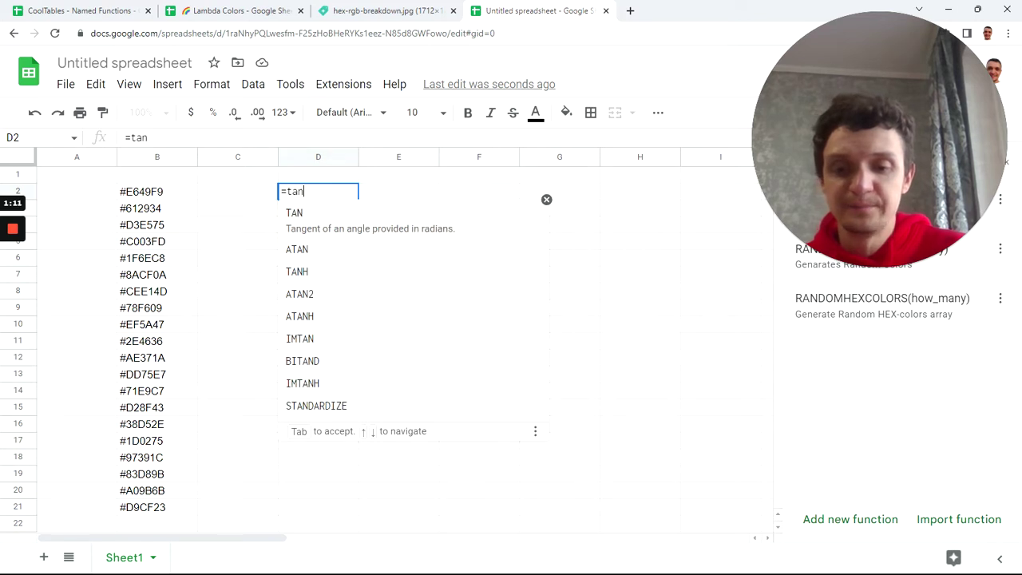
pyautogui.write('n')
pyautogui.press('BackSpace')
pyautogui.press('BackSpace')
pyautogui.press('BackSpace')
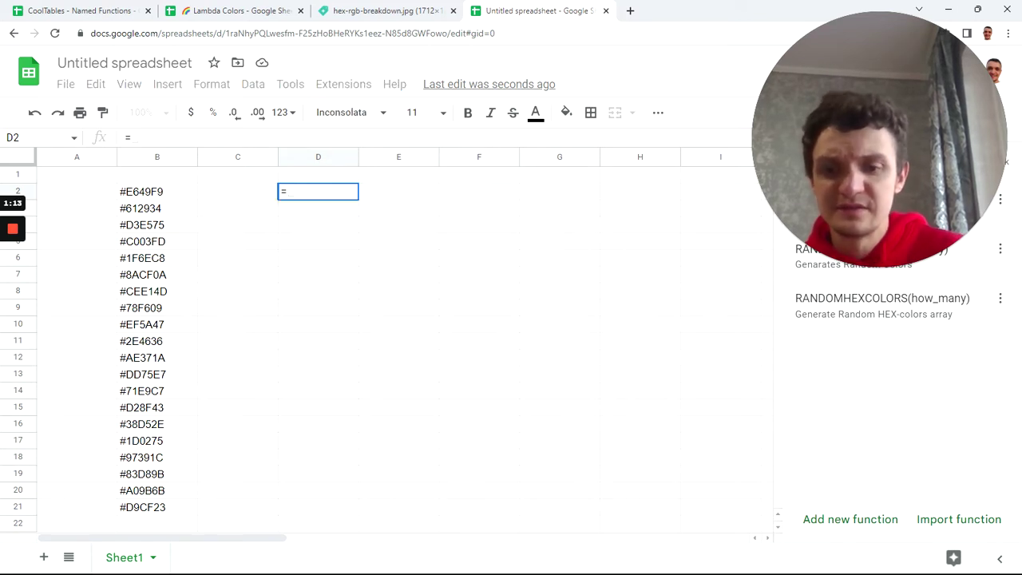
pyautogui.write('ran')
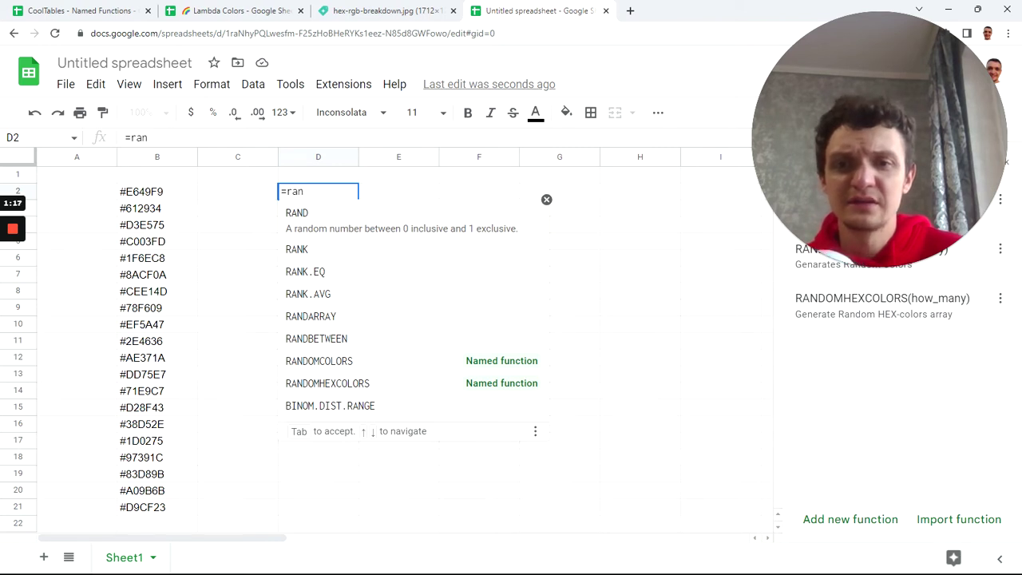
pyautogui.click(384, 354)
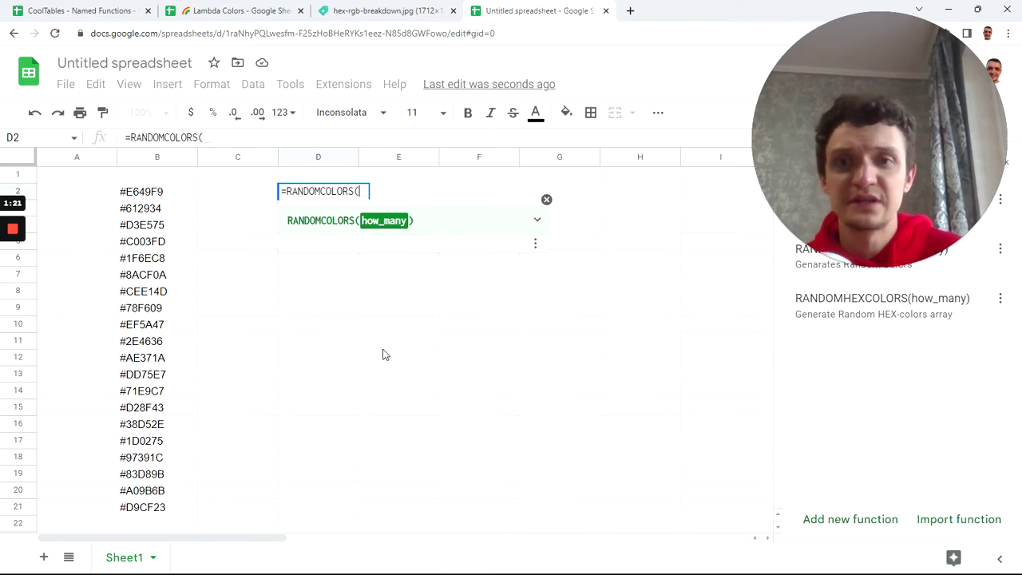
pyautogui.write('20')
pyautogui.press('Return')
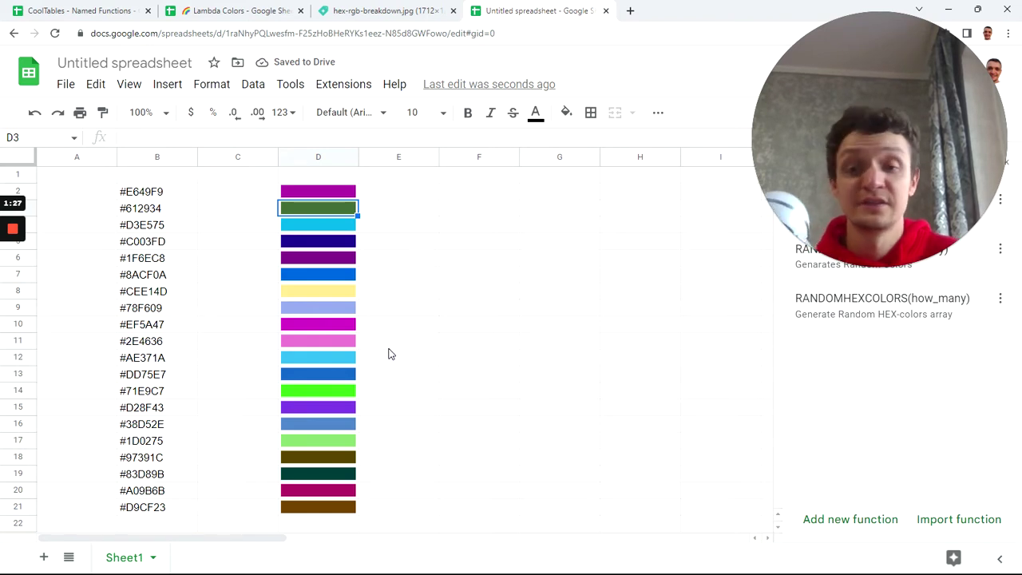
pyautogui.moveTo(338, 193); pyautogui.dragTo(339, 510)
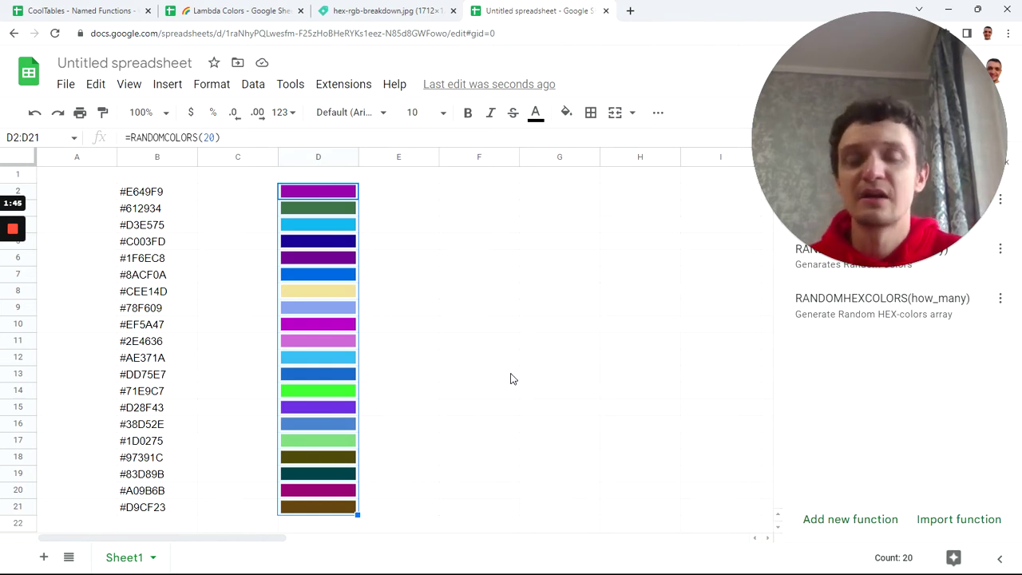
pyautogui.click(324, 176)
pyautogui.click(323, 201)
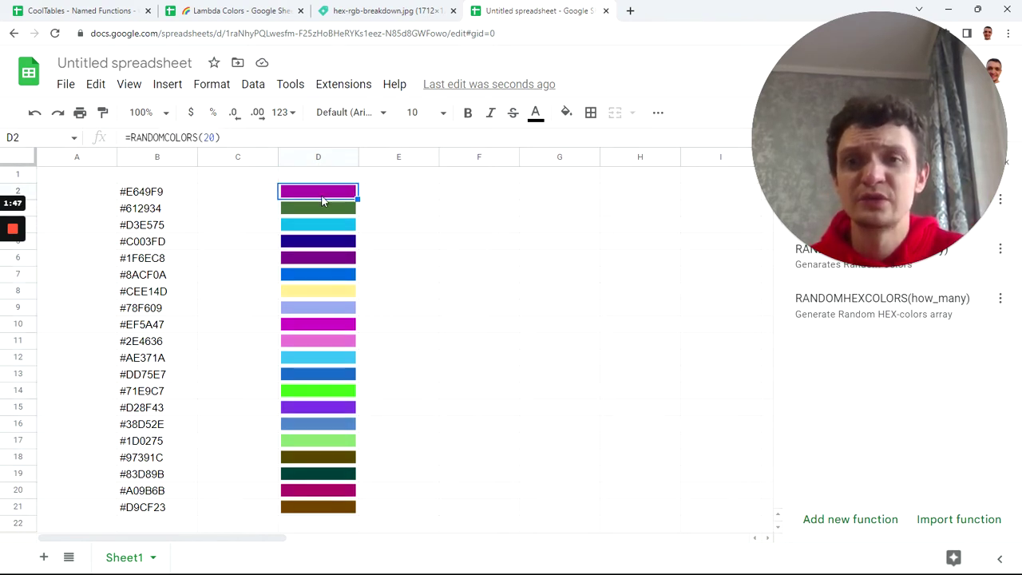
pyautogui.press('Down')
pyautogui.press('Down')
pyautogui.press('Down')
pyautogui.press('Down')
pyautogui.press('Down')
pyautogui.press('Down')
pyautogui.press('Down')
pyautogui.press('Down')
pyautogui.press('Down')
pyautogui.press('Down')
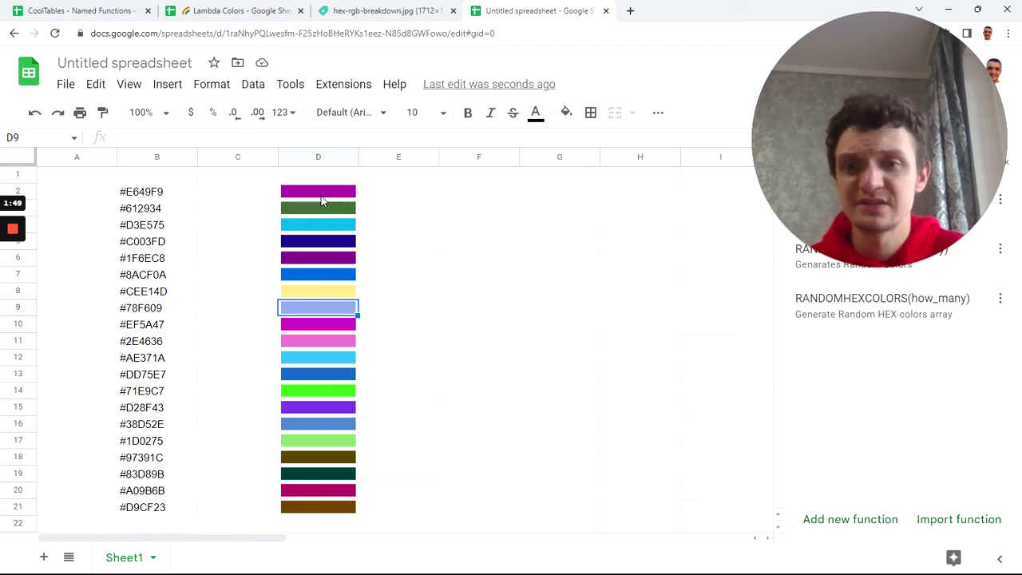
pyautogui.press('Down')
pyautogui.press('Down')
pyautogui.press('Down')
pyautogui.press('Down')
pyautogui.press('Down')
pyautogui.press('Down')
pyautogui.press('Down')
pyautogui.press('Down')
pyautogui.press('Down')
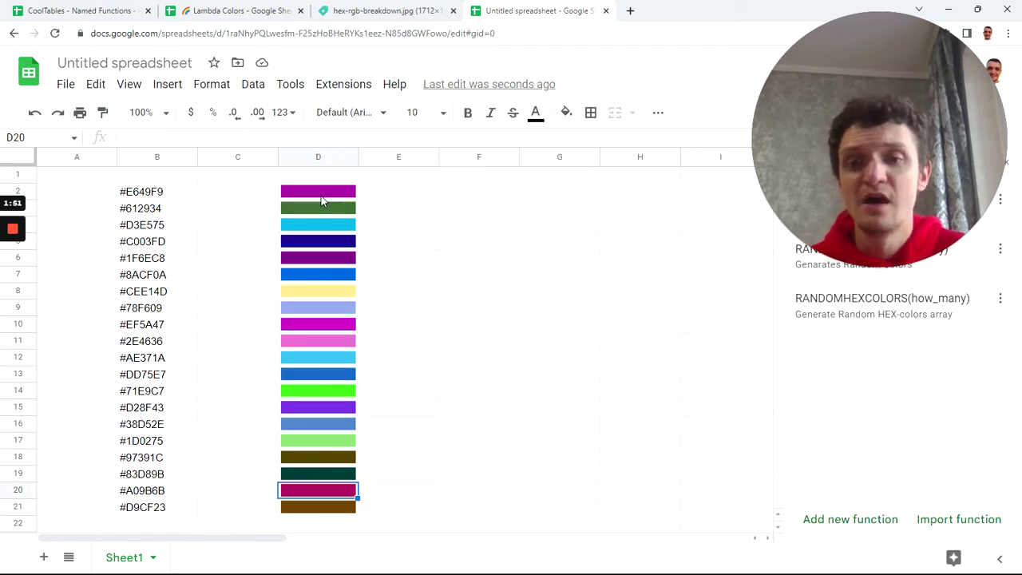
pyautogui.click(321, 196)
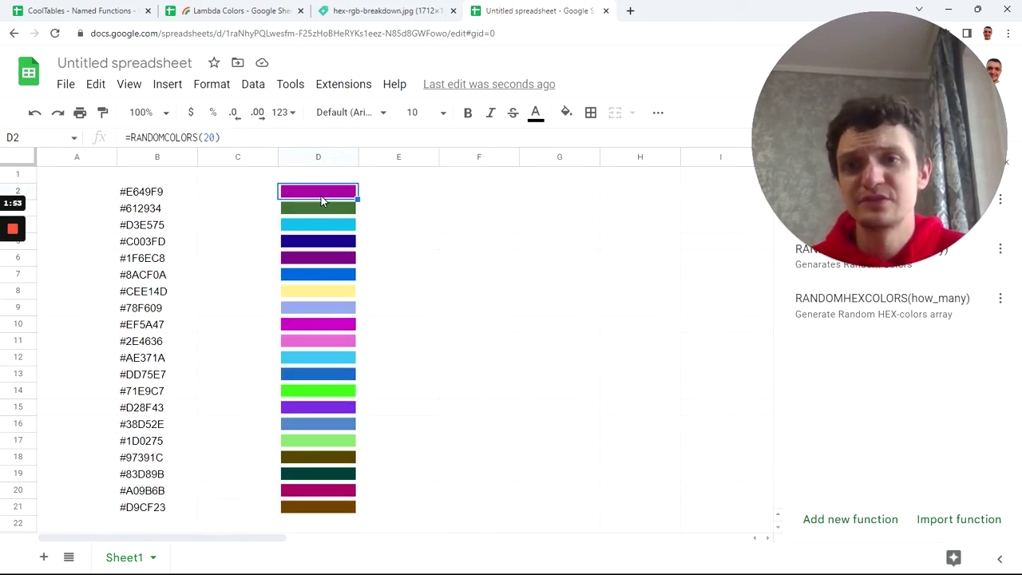
pyautogui.press('Up')
pyautogui.press('Down')
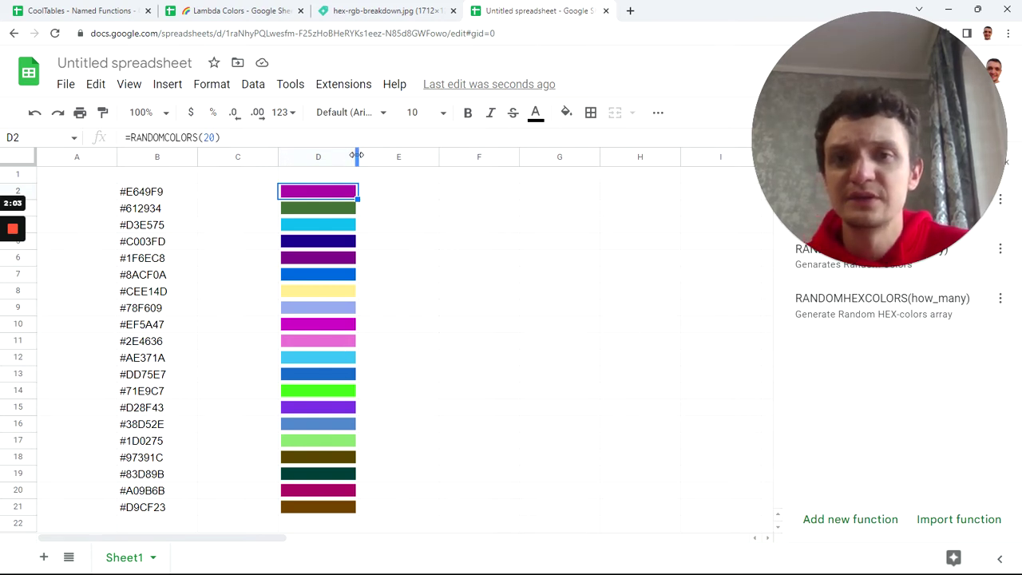
pyautogui.moveTo(358, 156); pyautogui.dragTo(293, 156)
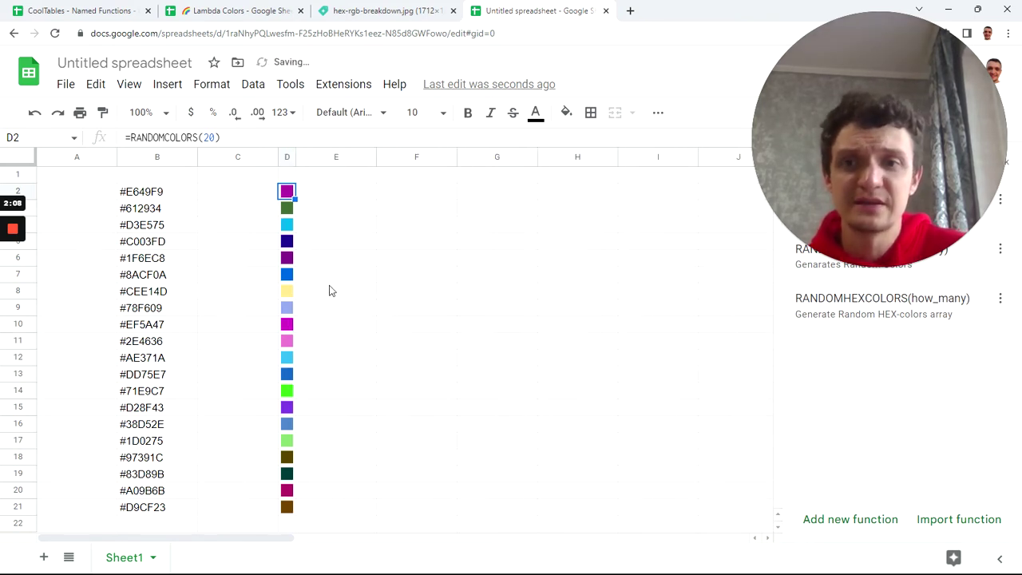
# Inspect the swatches in D4 and D6 and the RANDOMHEXCOLORS formula in B2.
pyautogui.scroll(-3, 319, 275)
pyautogui.scroll(3, 288, 239)
pyautogui.click(286, 226)
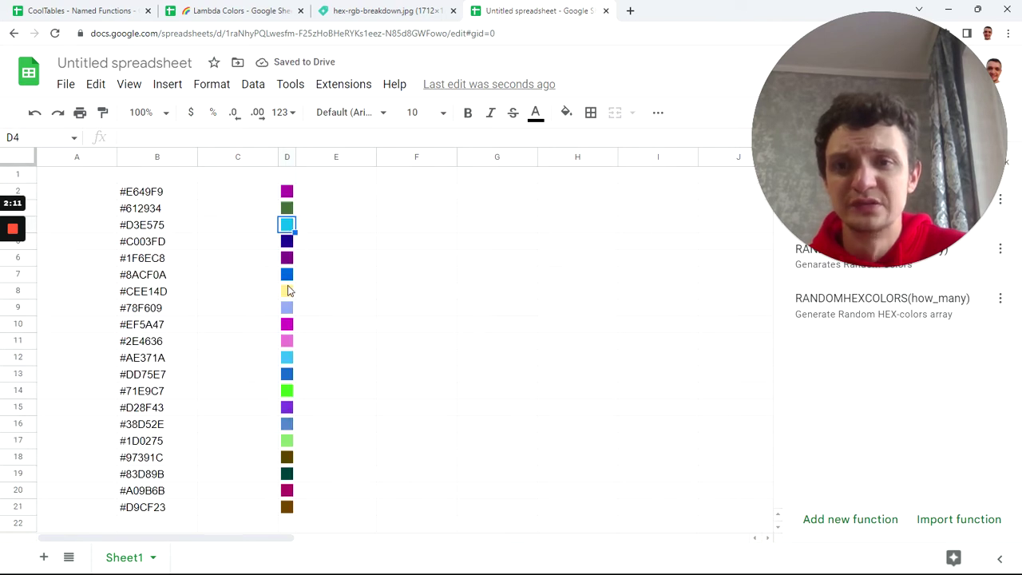
pyautogui.scroll(-3, 287, 291)
pyautogui.scroll(3, 287, 291)
pyautogui.click(286, 258)
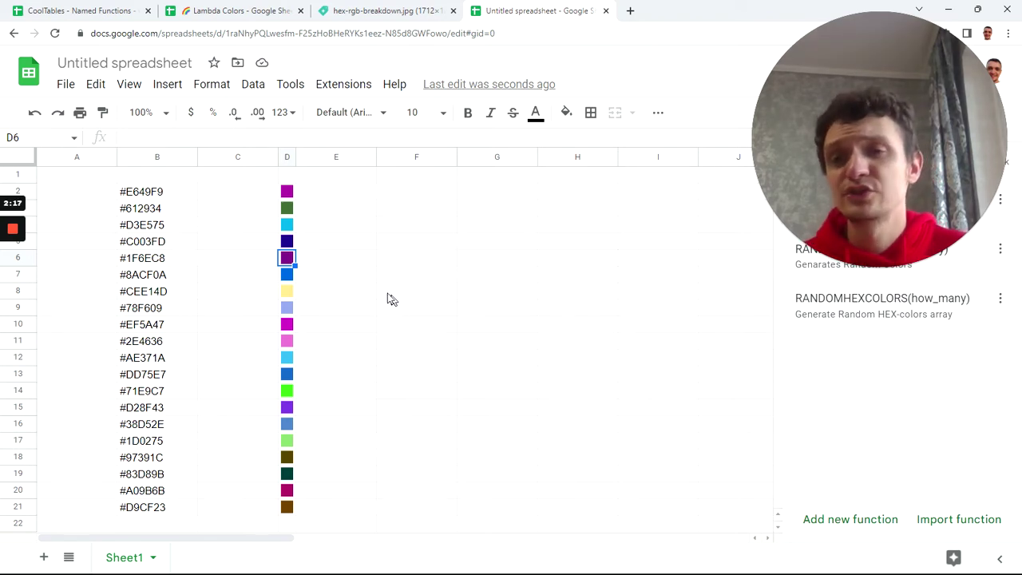
pyautogui.click(170, 194)
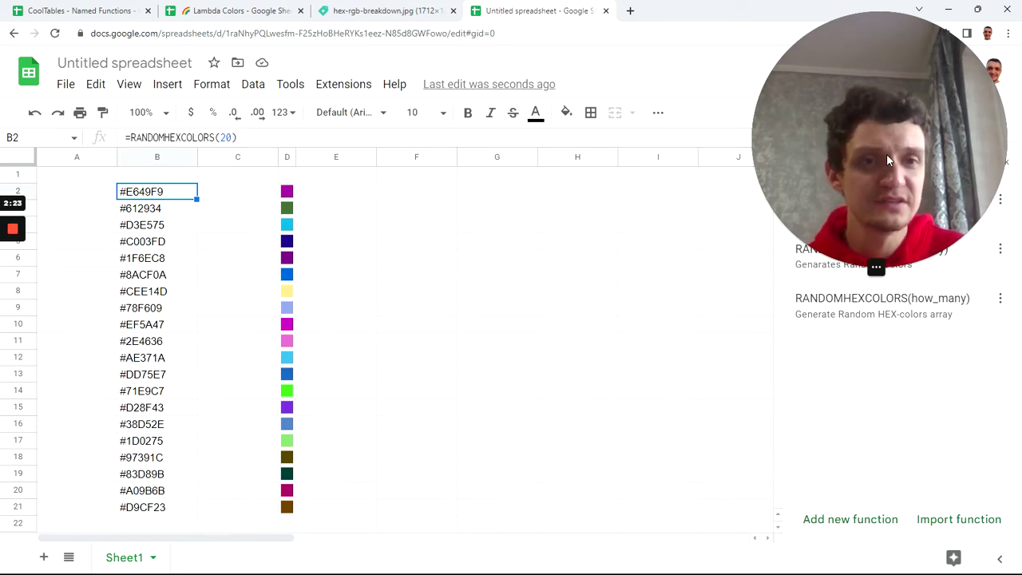
pyautogui.moveTo(886, 153); pyautogui.dragTo(659, 349)
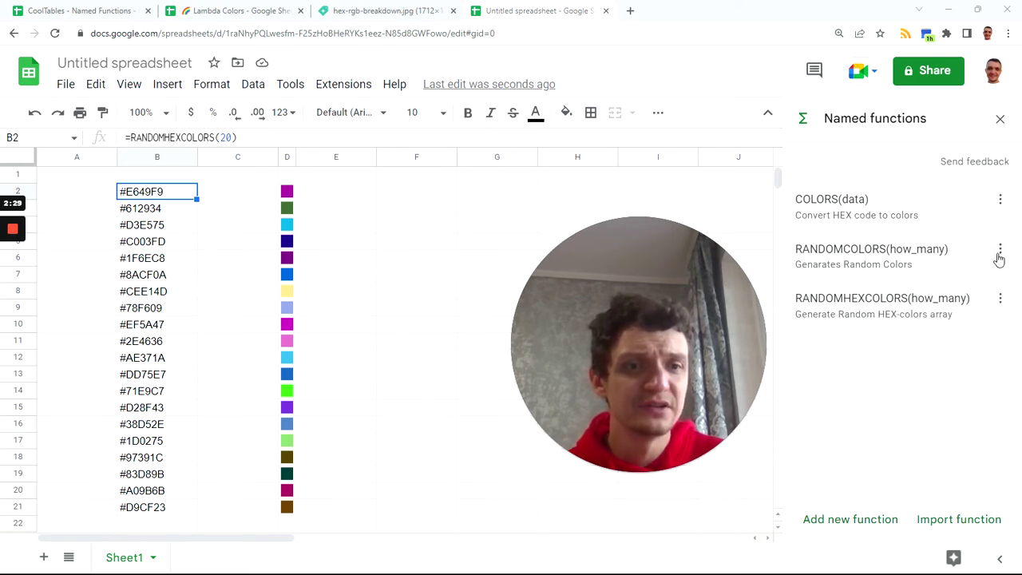
pyautogui.click(999, 300)
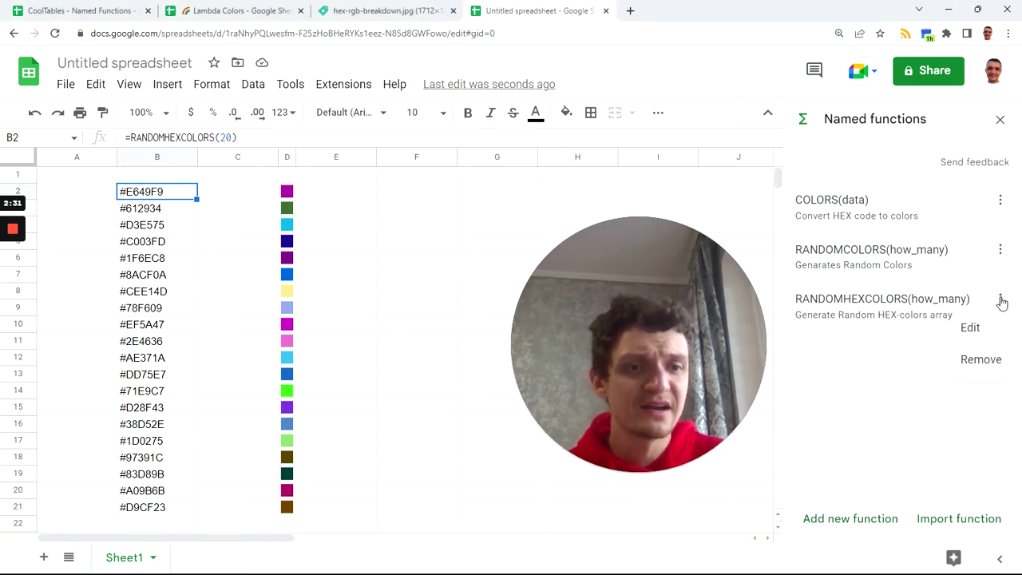
pyautogui.click(970, 327)
pyautogui.scroll(-4, 902, 400)
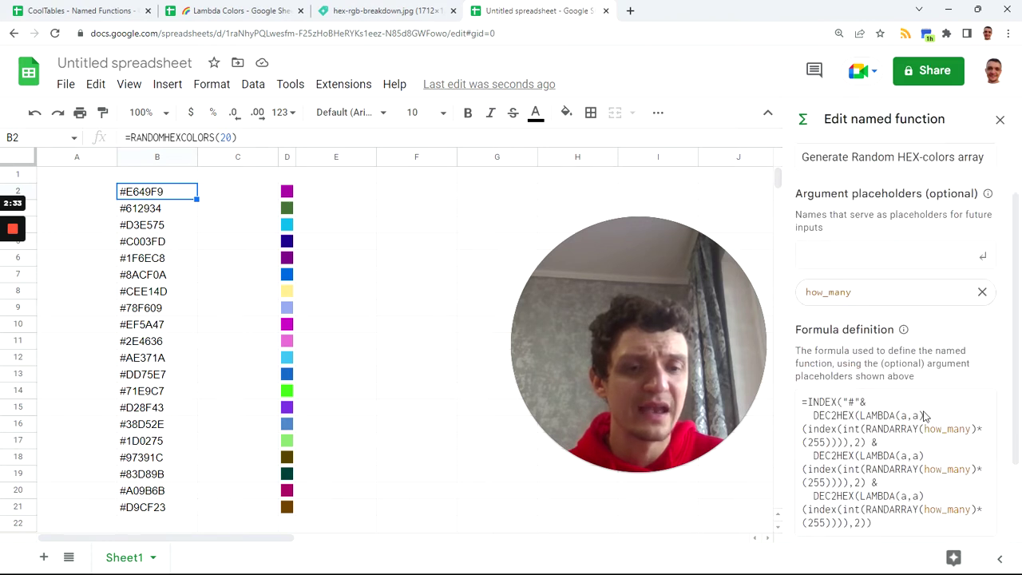
pyautogui.click(878, 514)
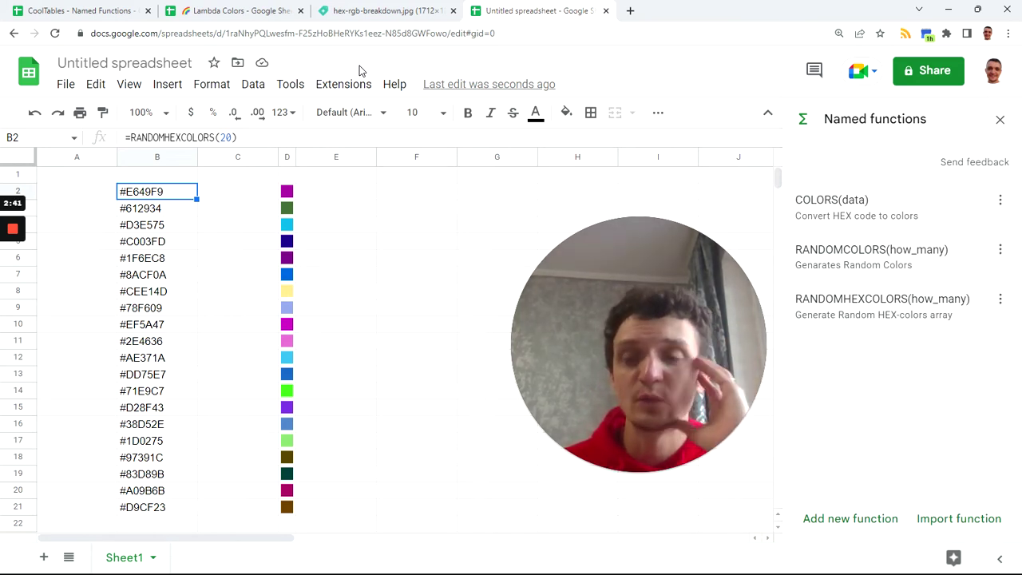
pyautogui.click(384, 12)
pyautogui.moveTo(640, 336); pyautogui.dragTo(913, 94)
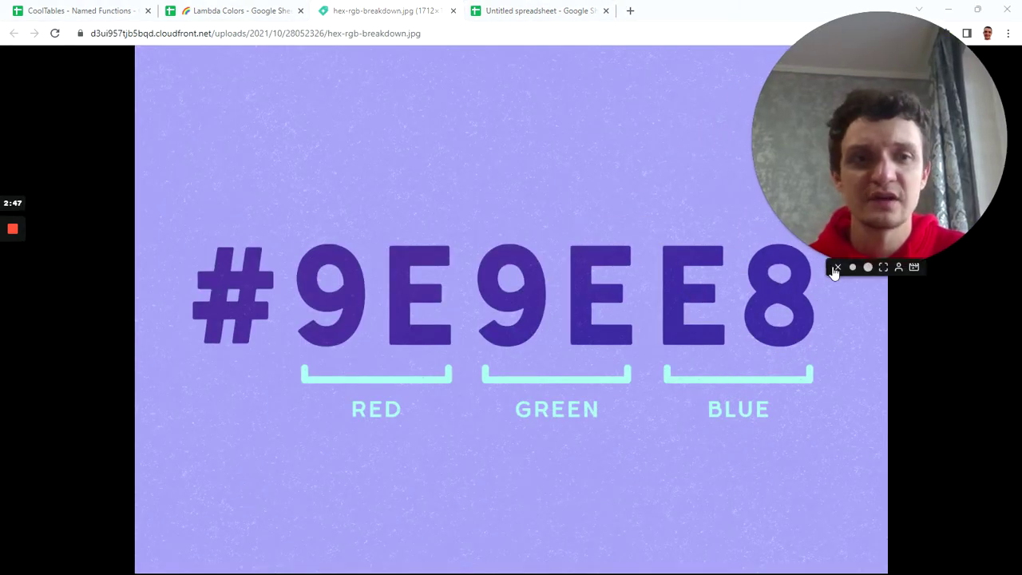
pyautogui.click(838, 270)
pyautogui.moveTo(813, 198); pyautogui.dragTo(935, 65)
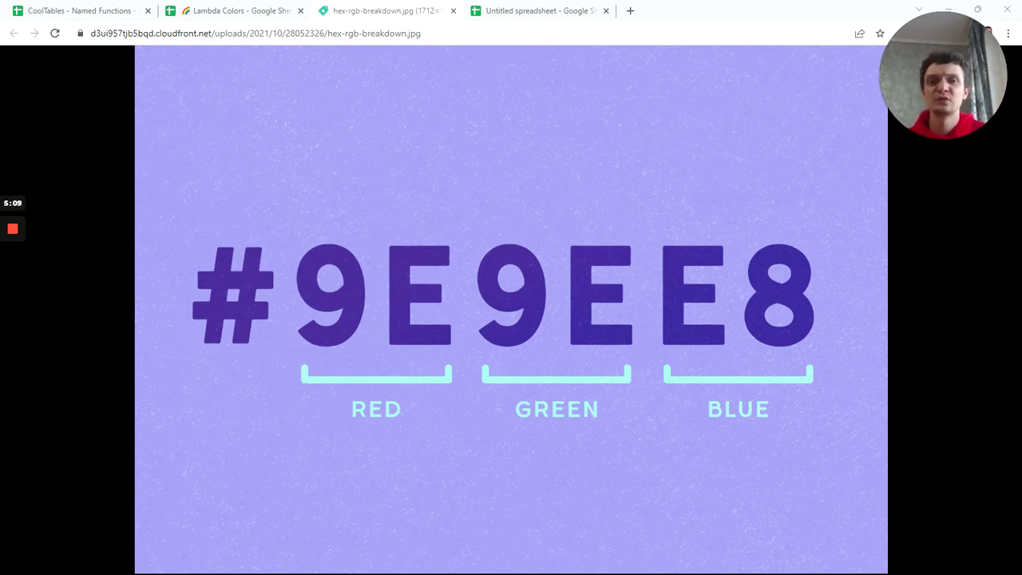
pyautogui.click(533, 12)
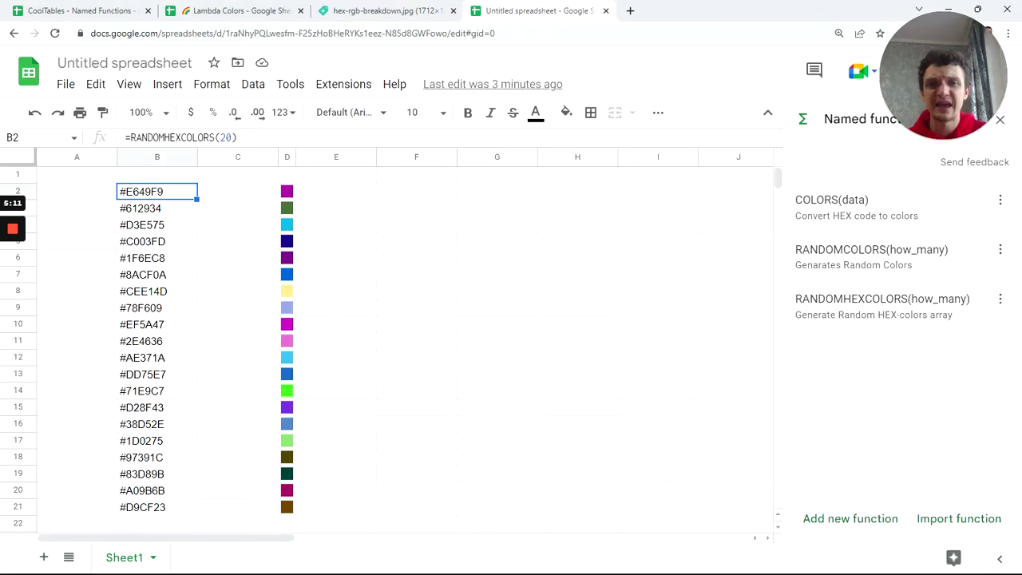
# Enter 0 in F2 and 255 in F3.
pyautogui.click(435, 201)
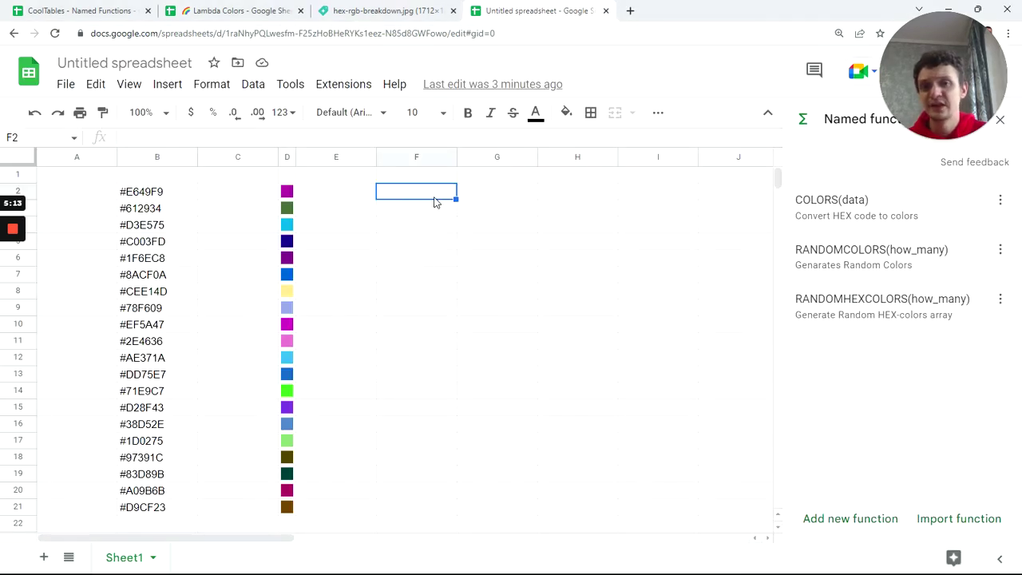
pyautogui.write('0')
pyautogui.press('Return')
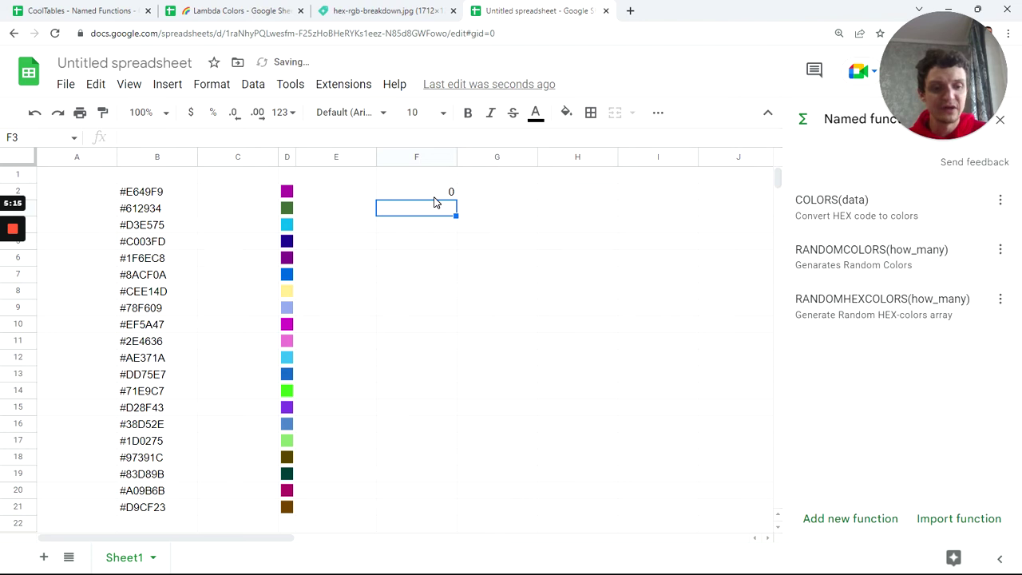
pyautogui.write('255')
pyautogui.press('Return')
pyautogui.moveTo(436, 198); pyautogui.dragTo(436, 217)
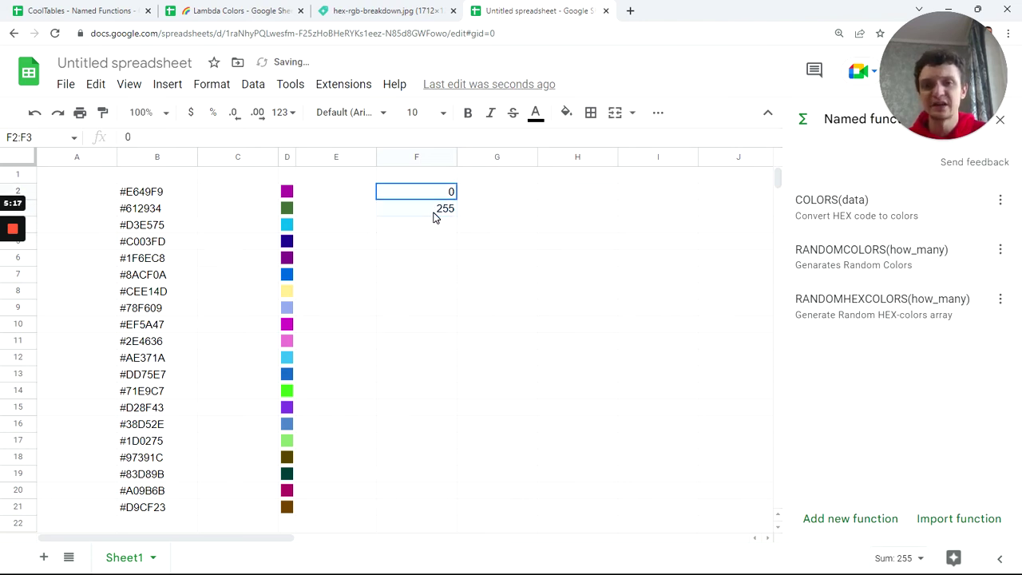
# Enter =RANDBETWEEN(0,255) in cell H4.
pyautogui.click(555, 228)
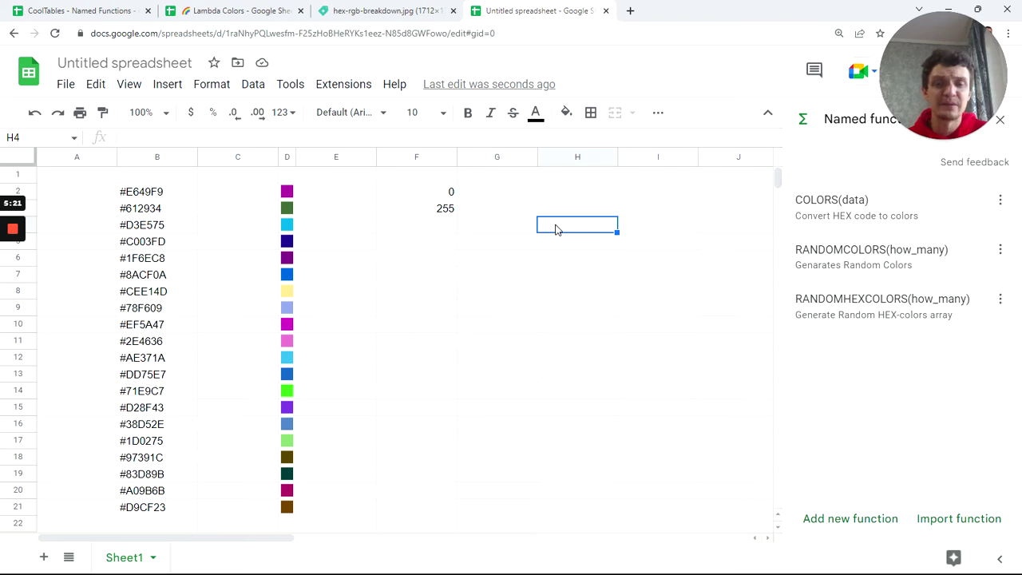
pyautogui.write('=')
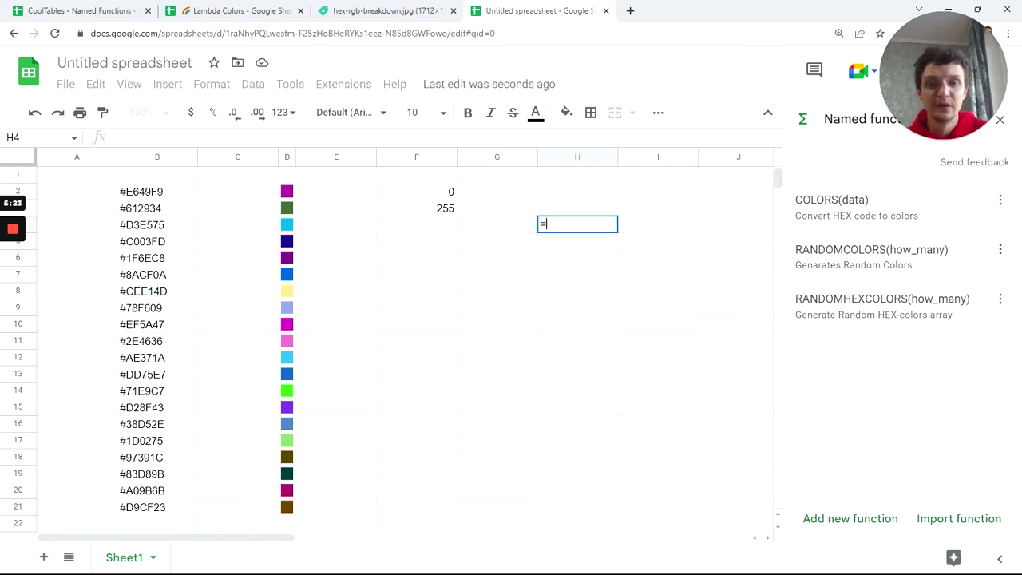
pyautogui.write('rabd')
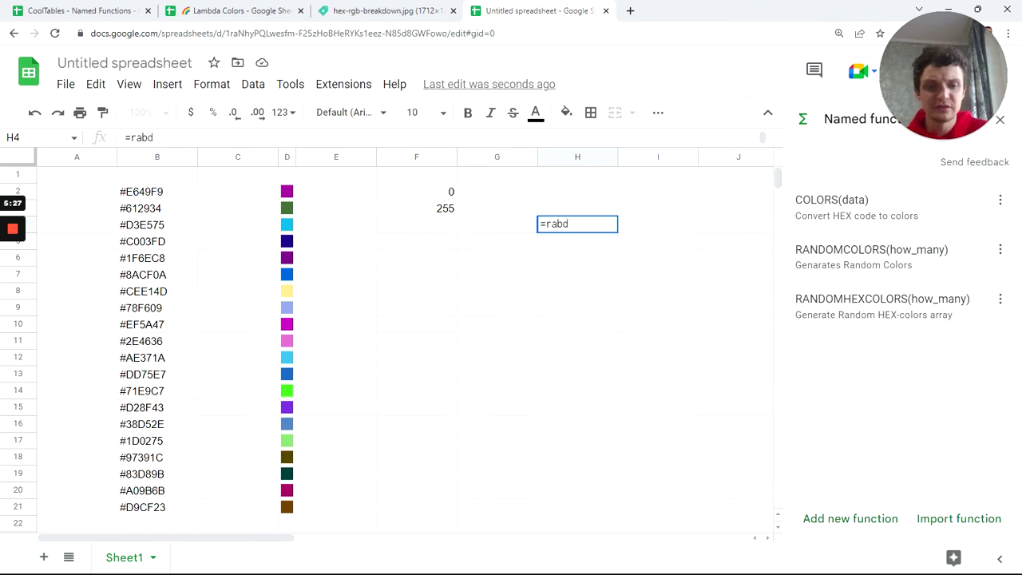
pyautogui.press('BackSpace')
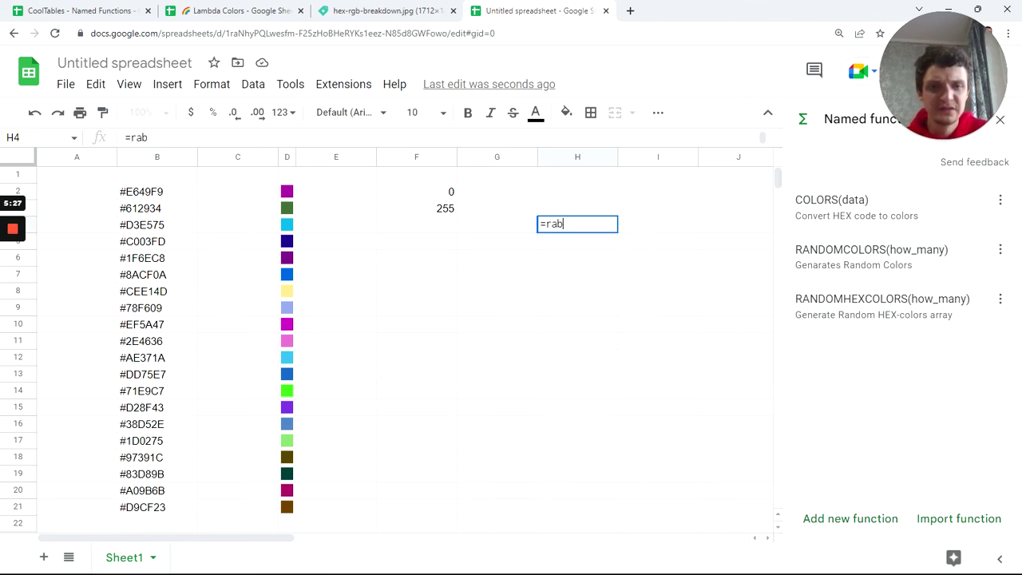
pyautogui.write('d')
pyautogui.press('BackSpace')
pyautogui.press('BackSpace')
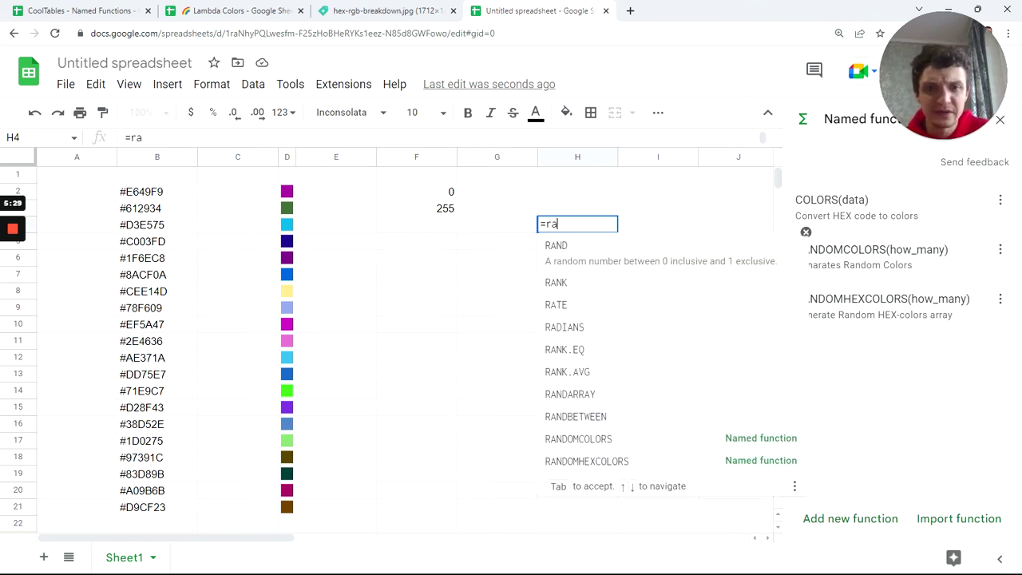
pyautogui.write('nd')
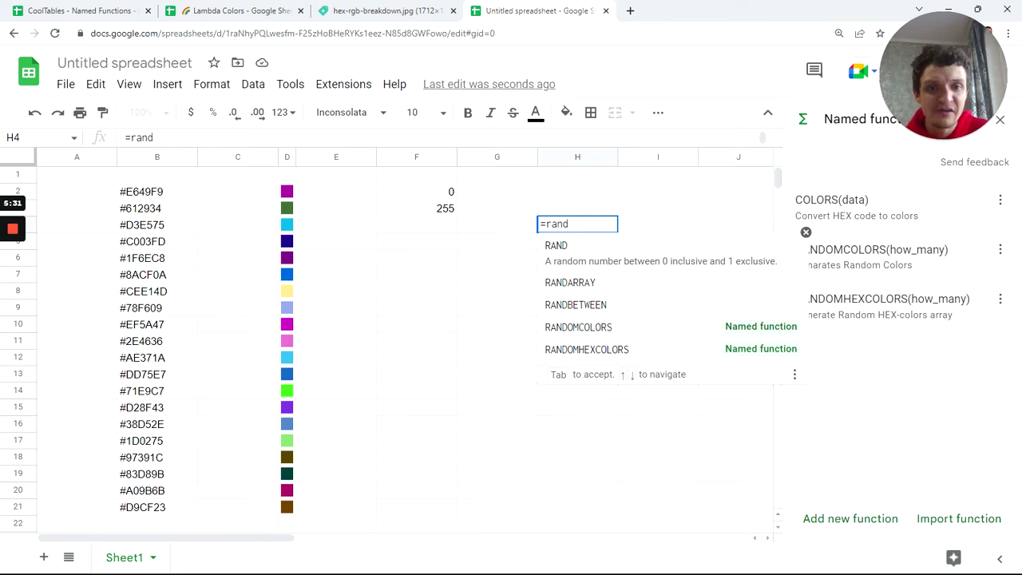
pyautogui.click(631, 305)
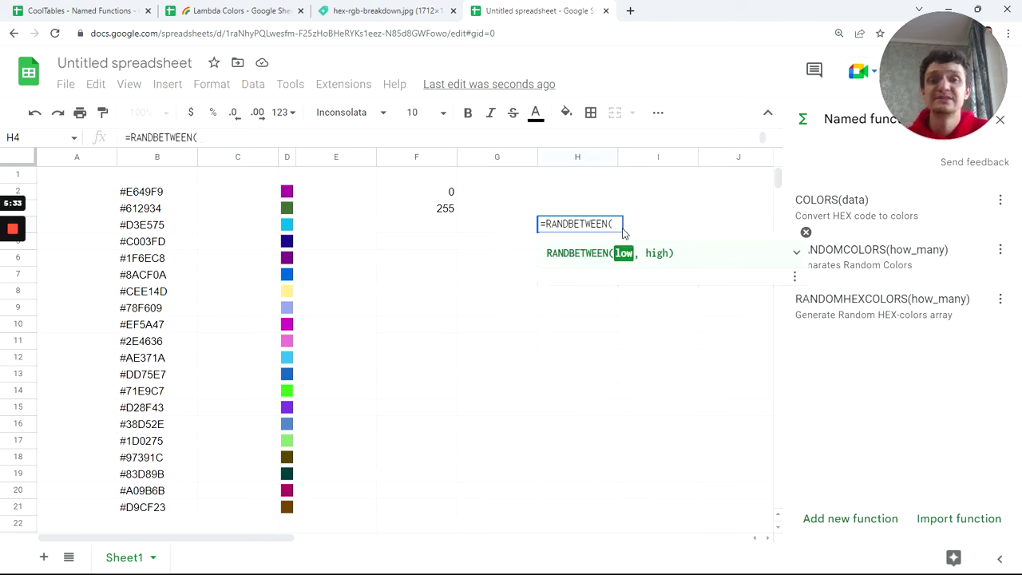
pyautogui.click(447, 198)
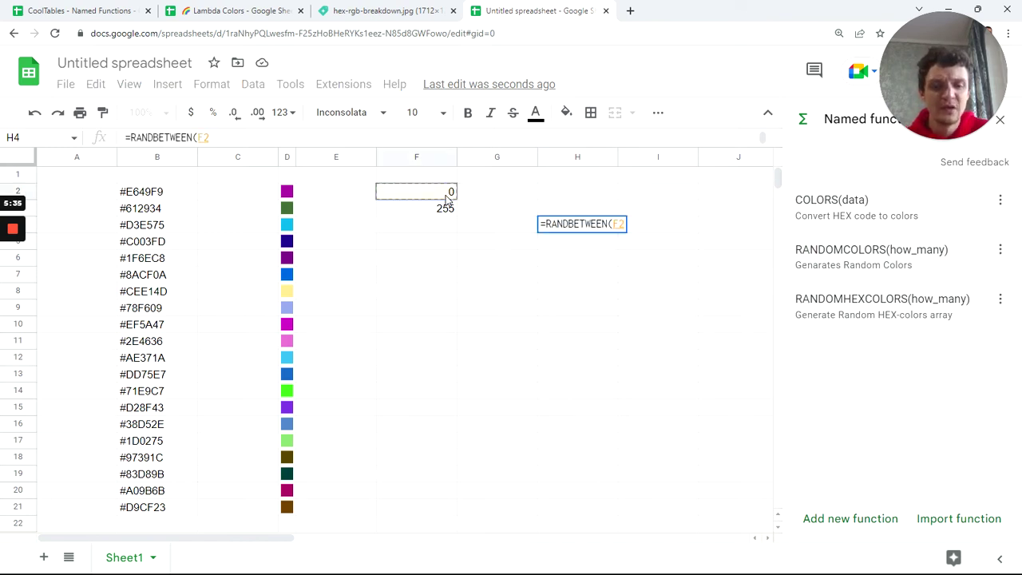
pyautogui.press('BackSpace')
pyautogui.press('BackSpace')
pyautogui.write('0')
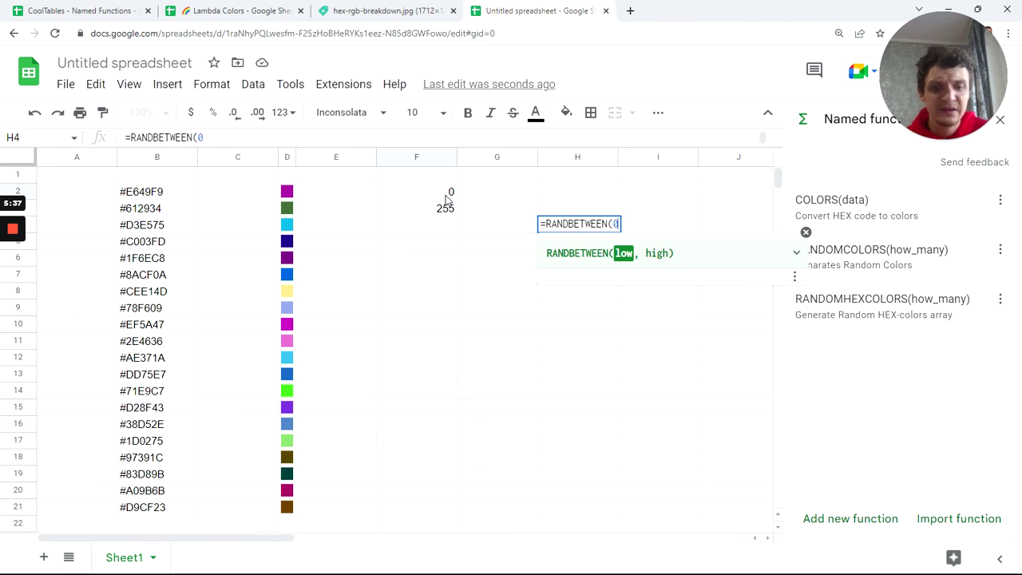
pyautogui.write(',2')
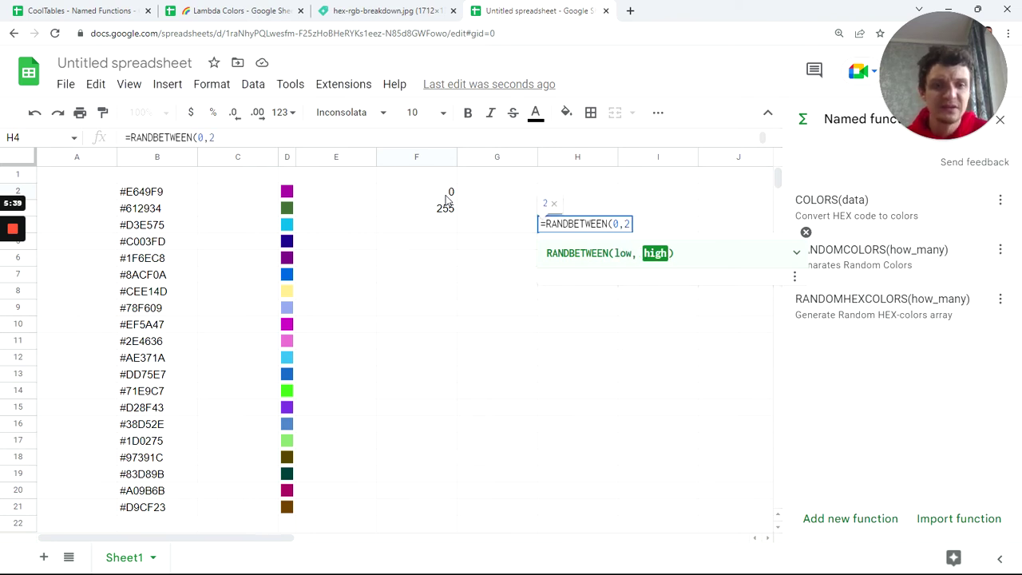
pyautogui.write('55')
pyautogui.press('Return')
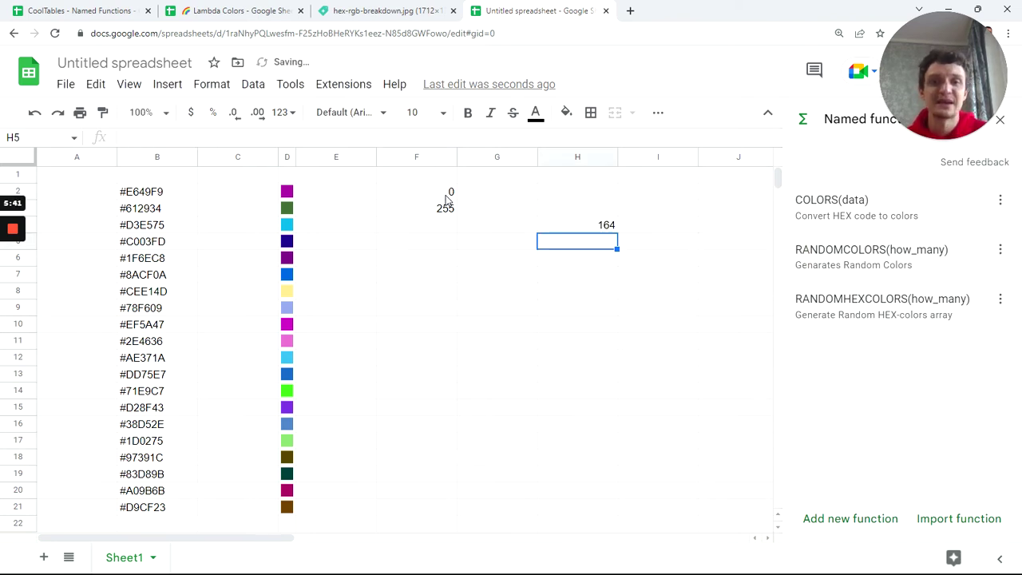
# Fill the RANDBETWEEN formula down through H6 and check the values 9, 139 and 236.
pyautogui.moveTo(588, 226); pyautogui.dragTo(586, 263)
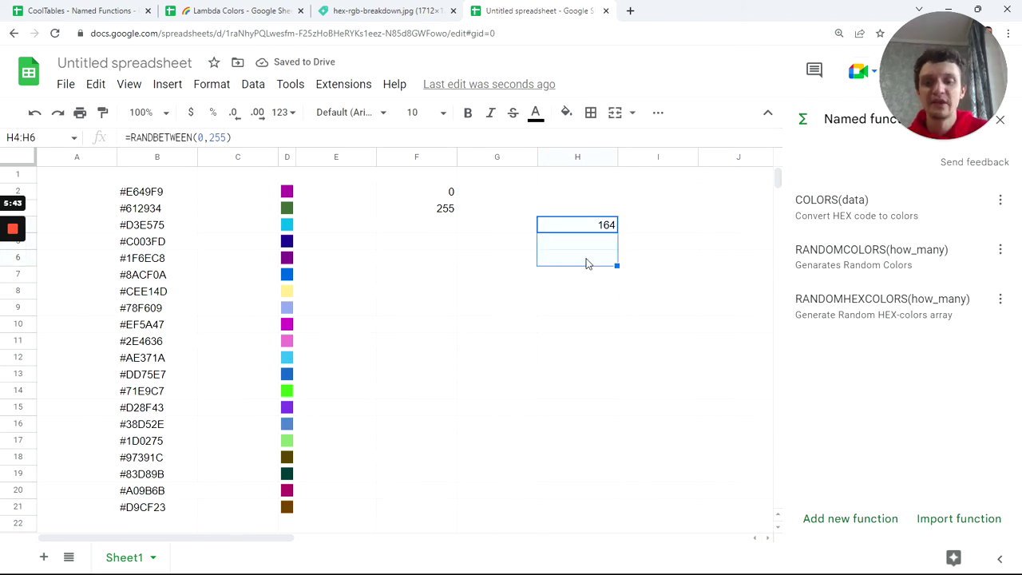
pyautogui.hotkey('ctrl', 'd')
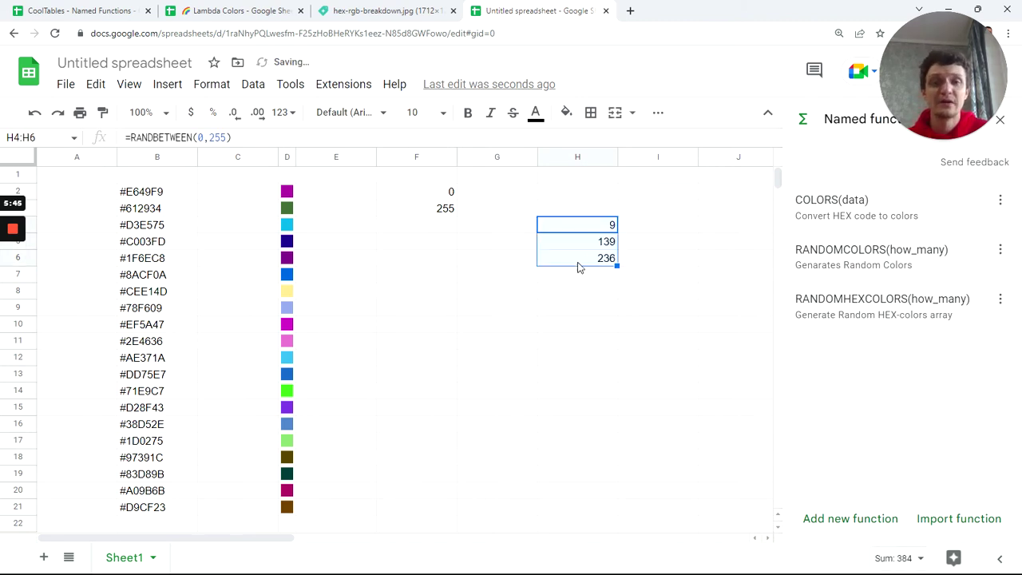
pyautogui.click(588, 228)
pyautogui.click(588, 244)
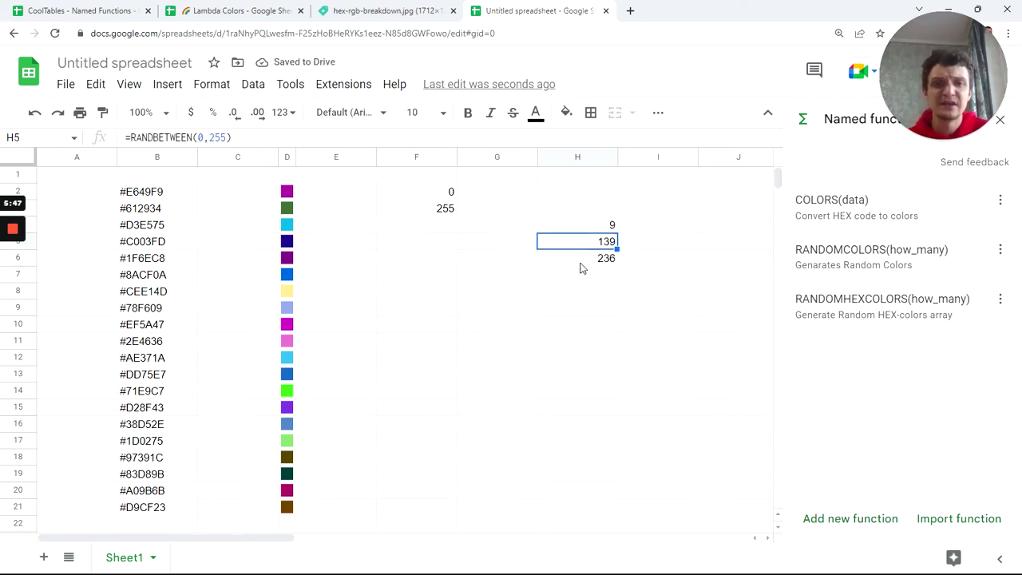
pyautogui.click(583, 260)
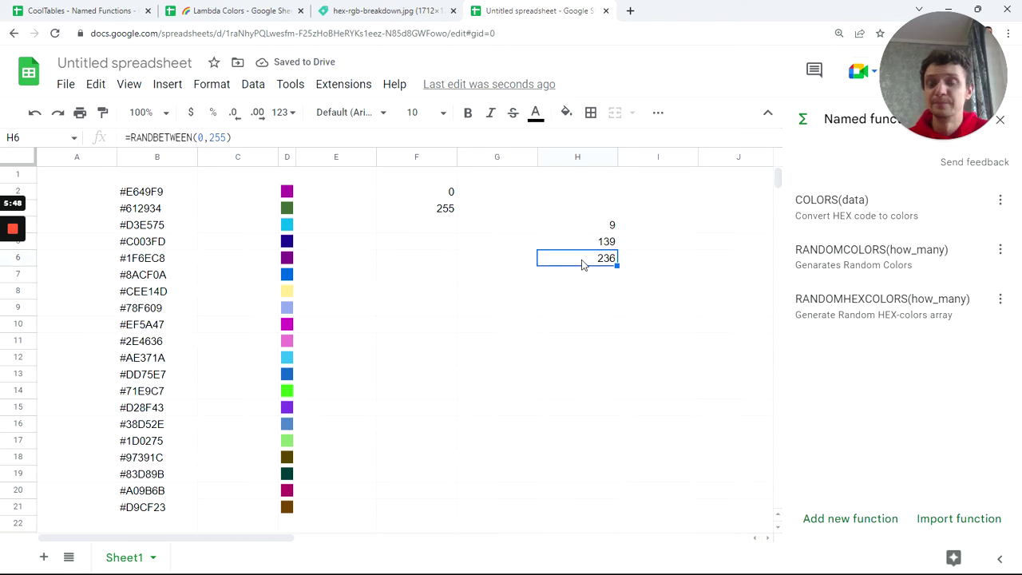
# Enter =DEC2HEX(H4,2) in I4 and autofill it through I4:I6.
pyautogui.click(329, 15)
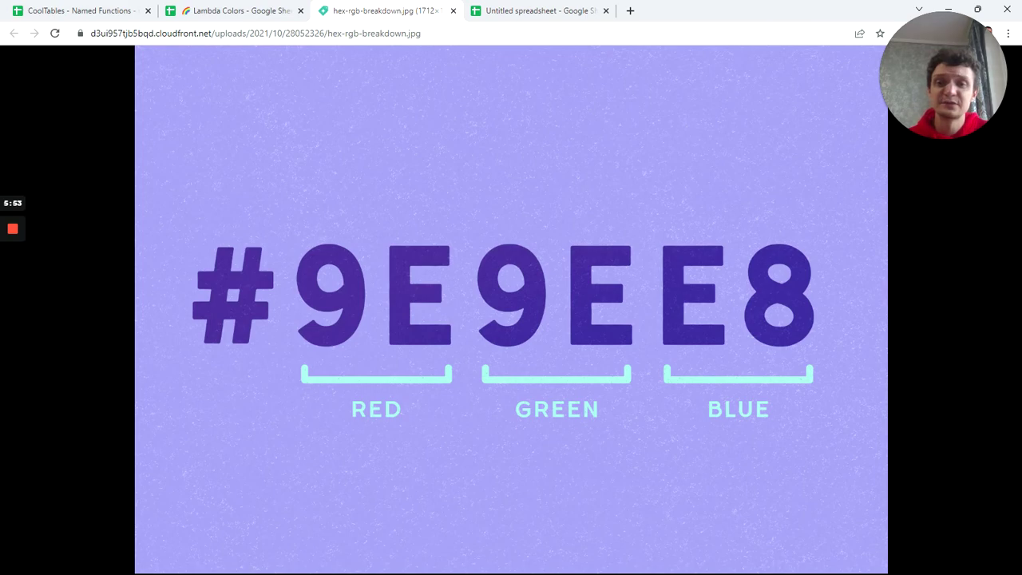
pyautogui.click(575, 11)
pyautogui.click(643, 232)
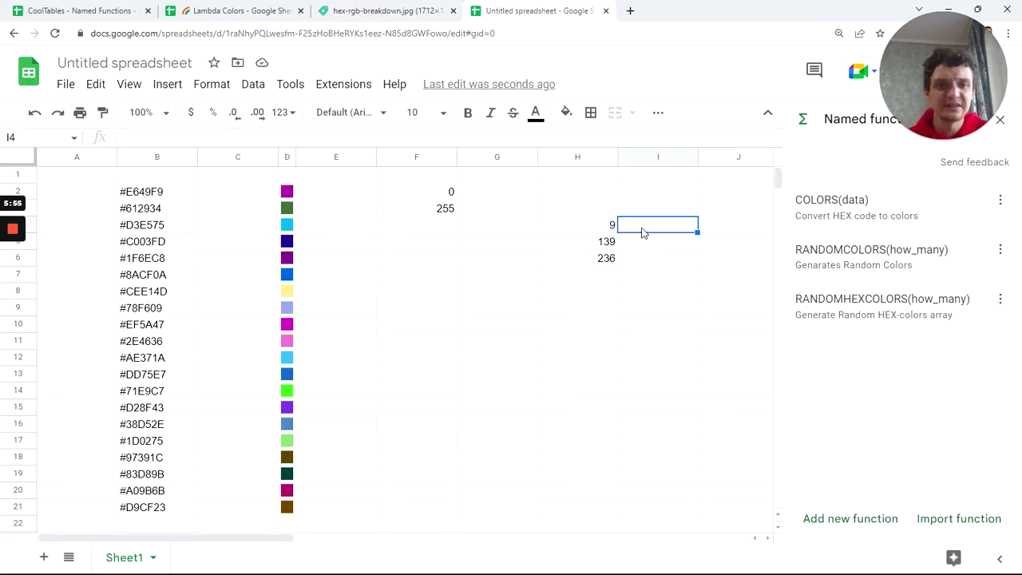
pyautogui.write('=')
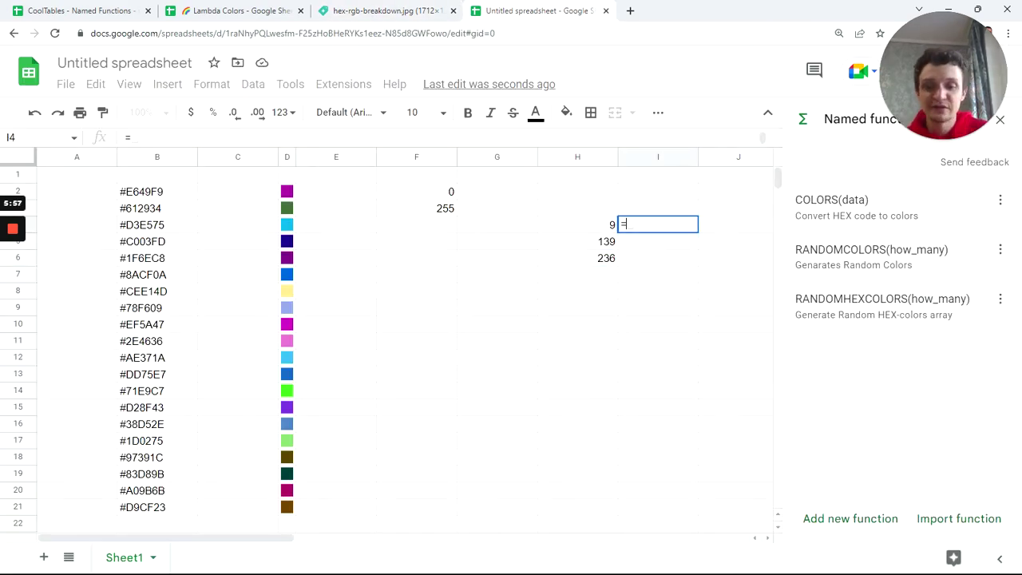
pyautogui.write('de')
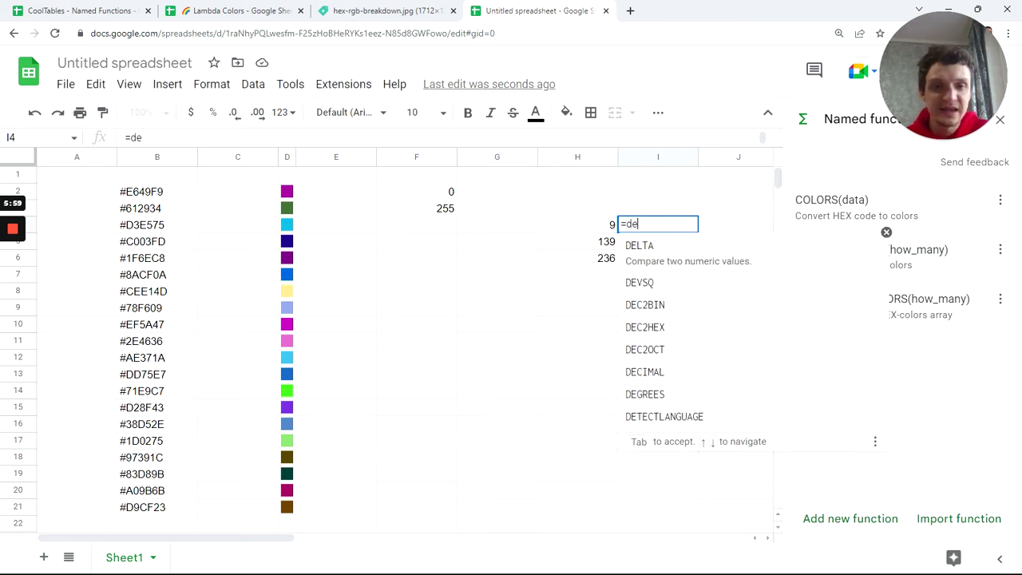
pyautogui.write('c2')
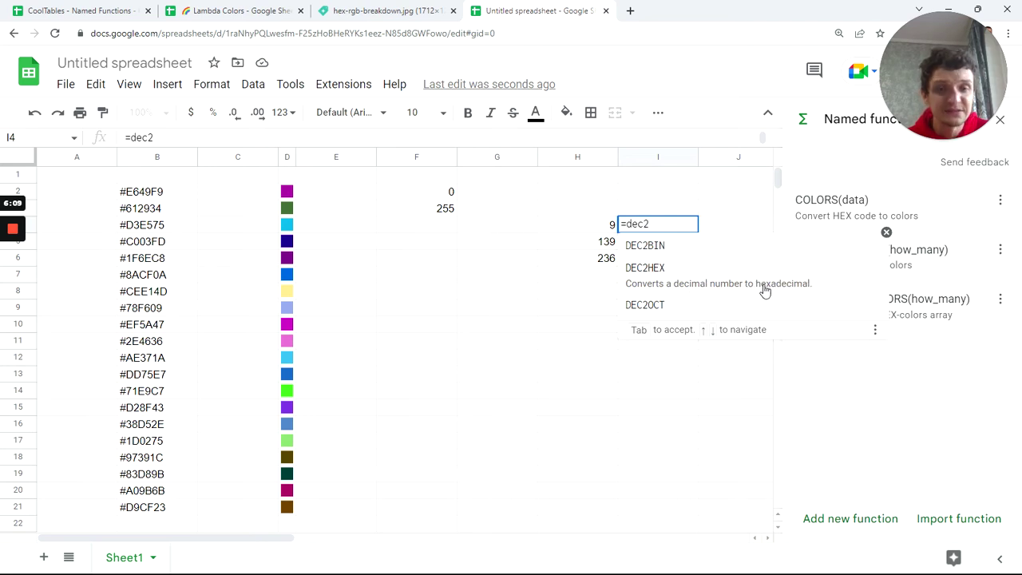
pyautogui.click(707, 288)
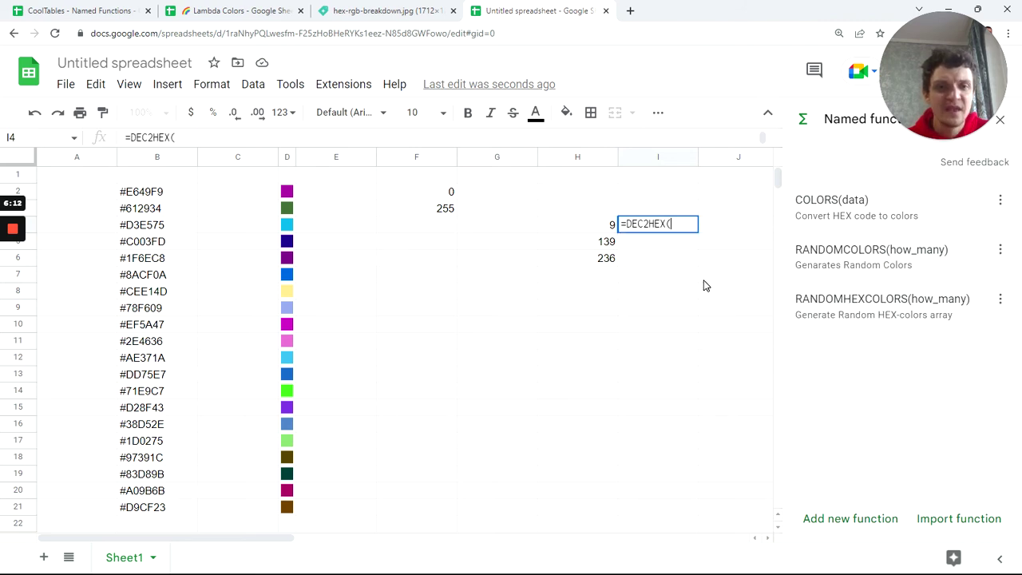
pyautogui.click(599, 230)
pyautogui.write(',')
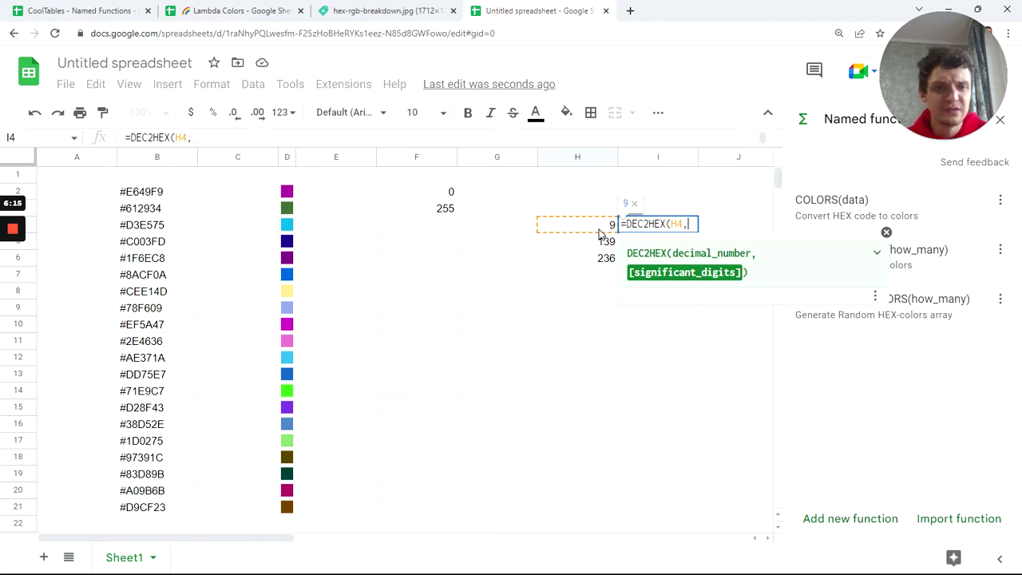
pyautogui.write('2')
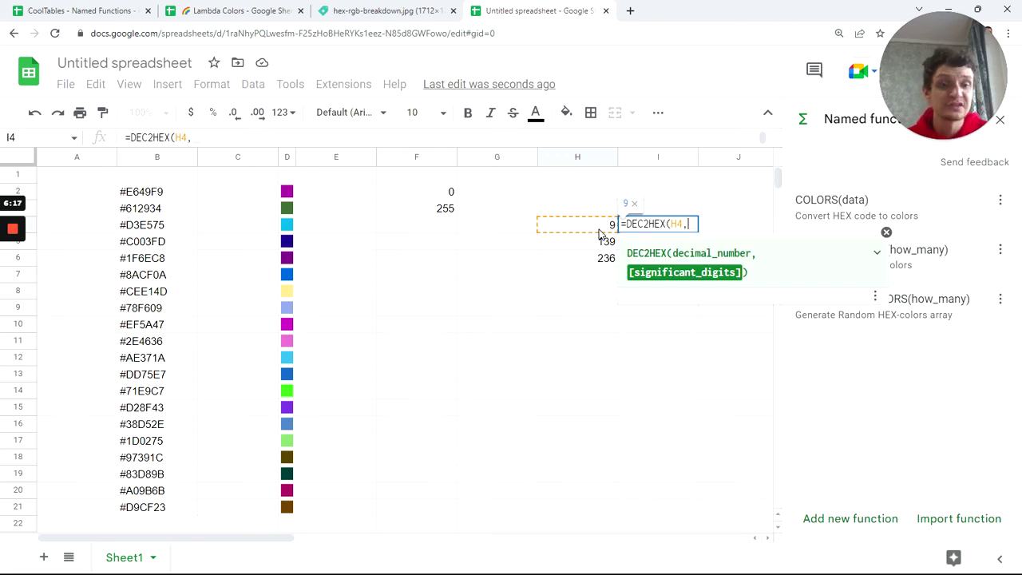
pyautogui.press('Return')
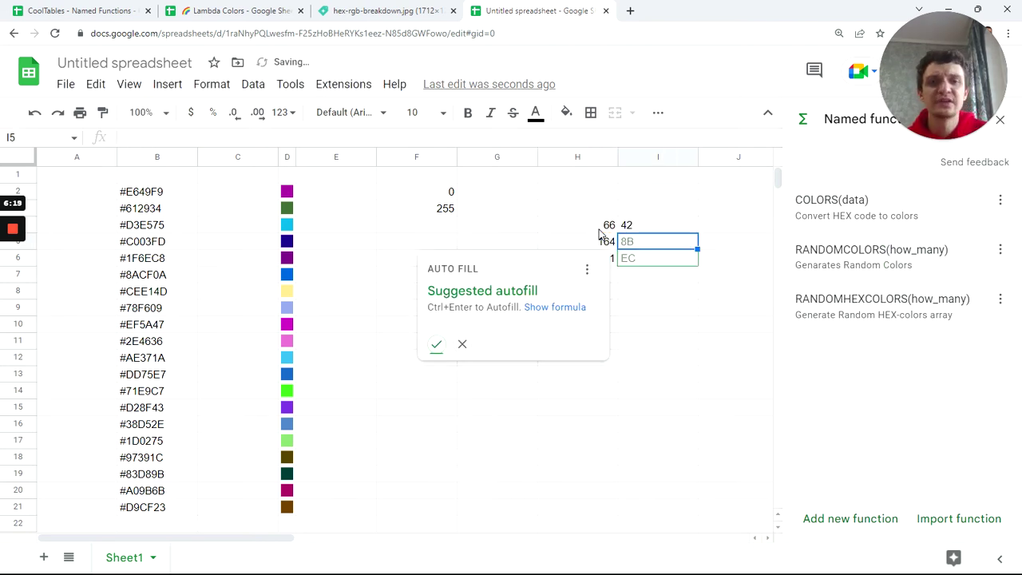
pyautogui.click(437, 344)
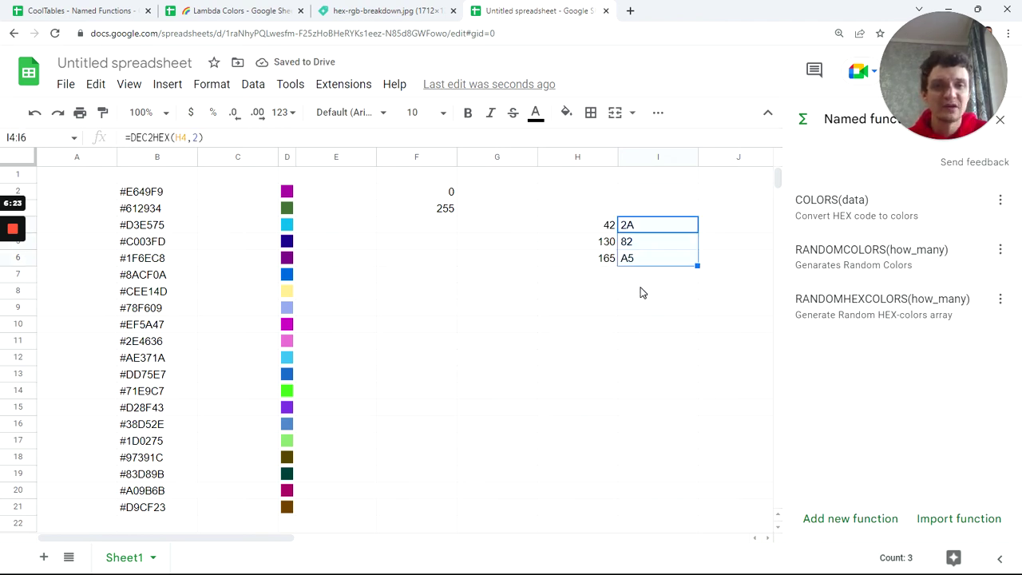
pyautogui.click(641, 291)
pyautogui.write('=')
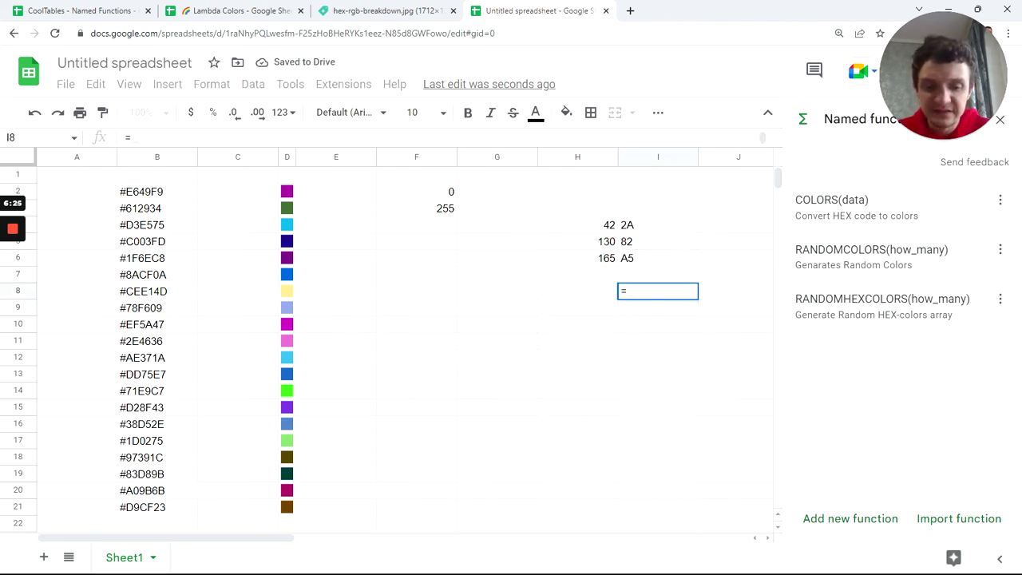
pyautogui.write('"')
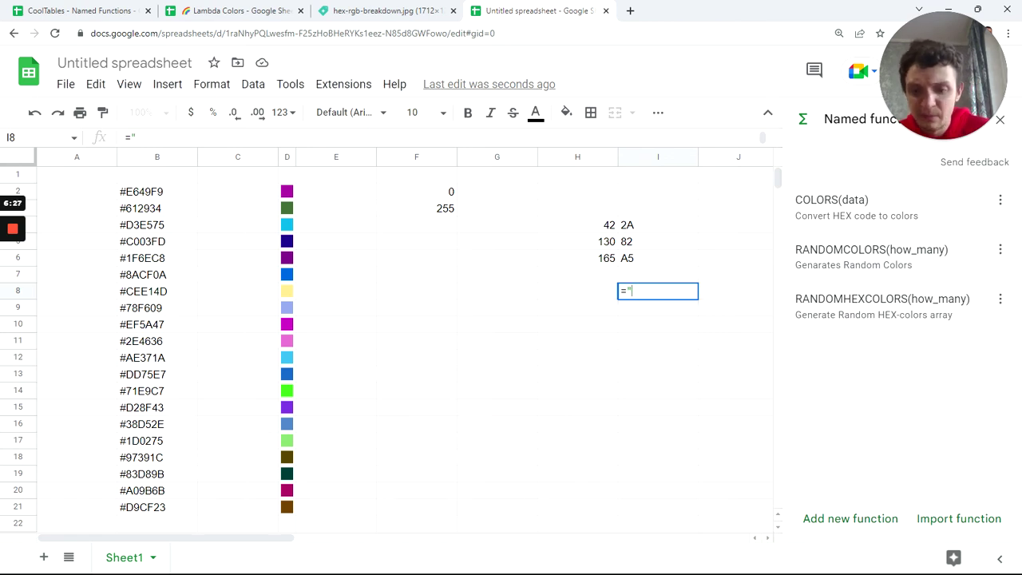
pyautogui.write('#"')
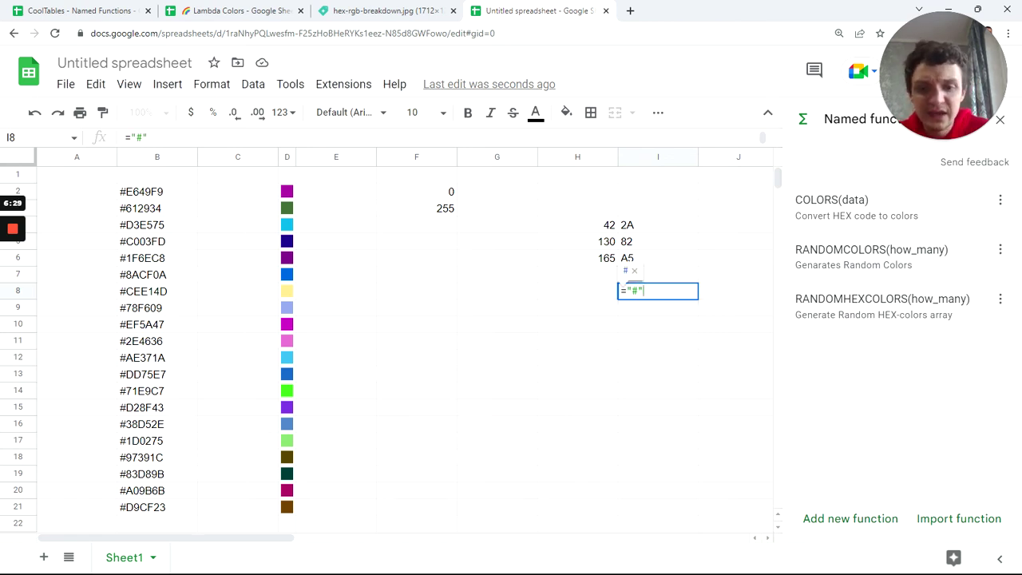
pyautogui.write('&')
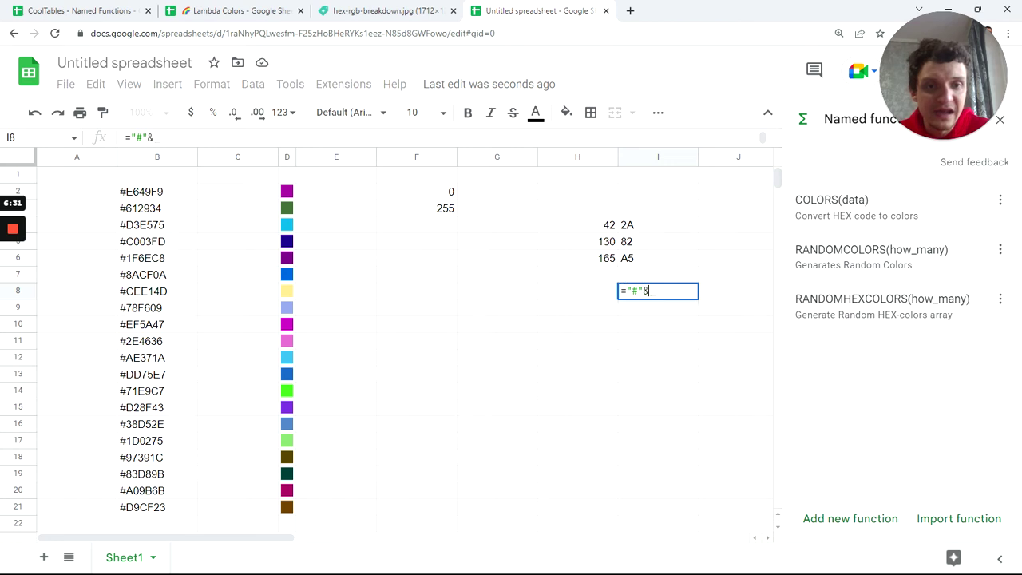
# Build ="#"&I4&I5&I6 in I8 to produce the hex code #323268.
pyautogui.click(647, 232)
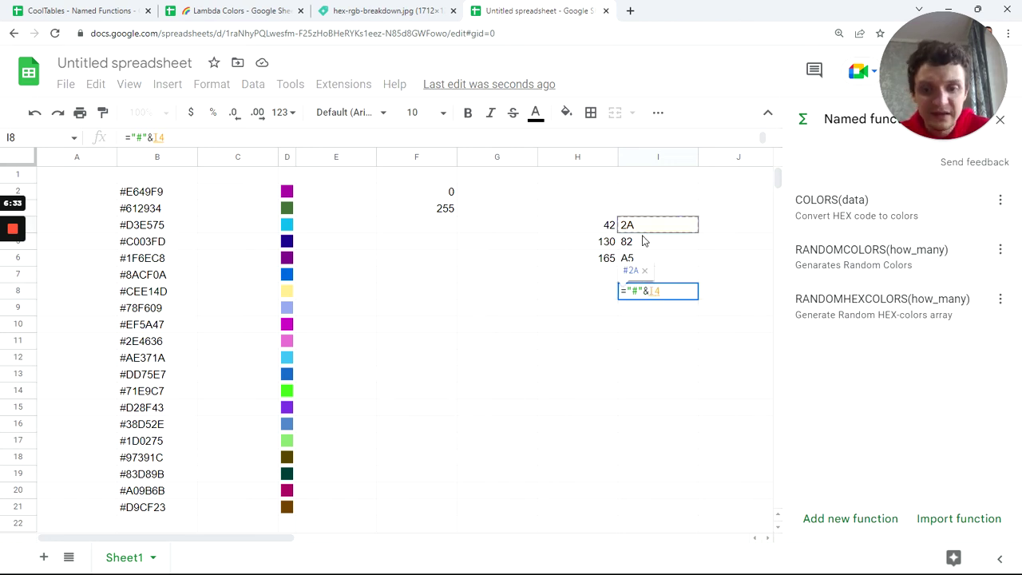
pyautogui.write('&')
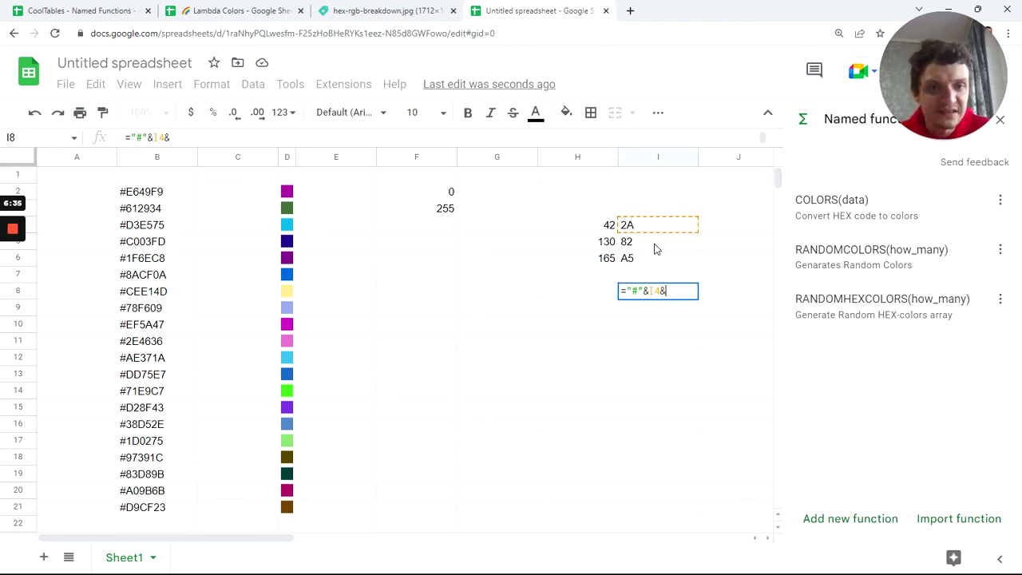
pyautogui.click(654, 248)
pyautogui.write('&')
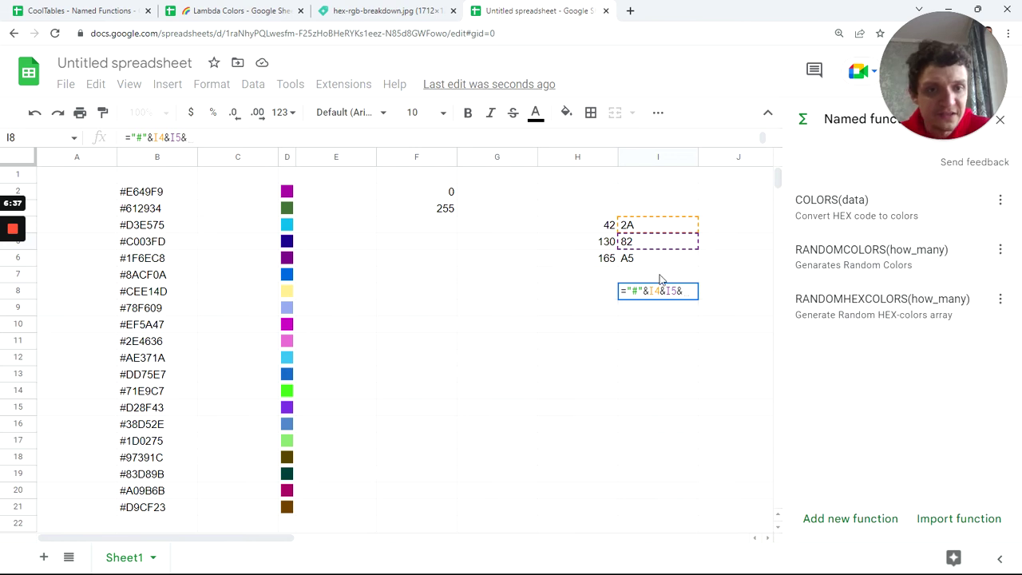
pyautogui.click(650, 261)
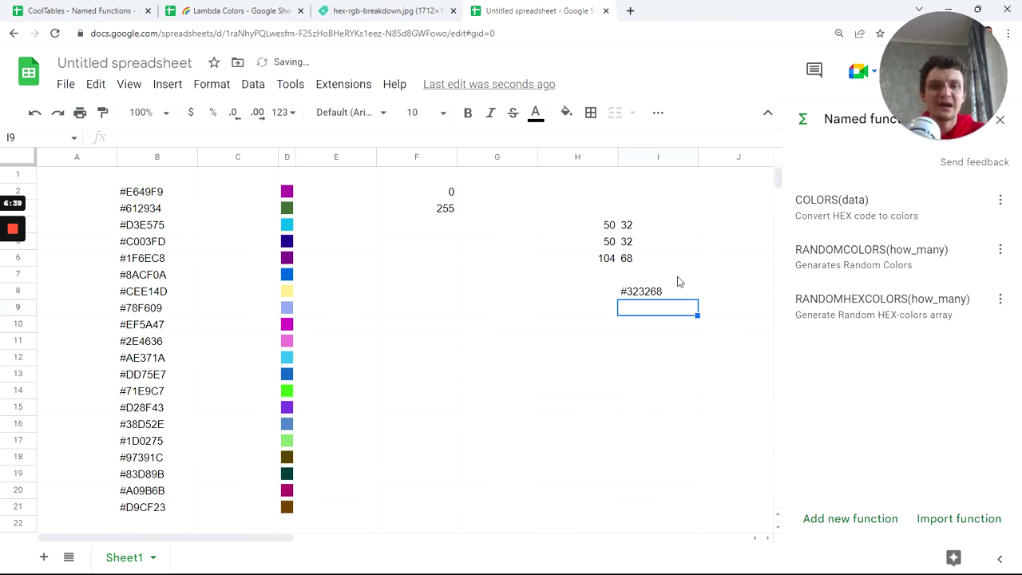
pyautogui.click(659, 349)
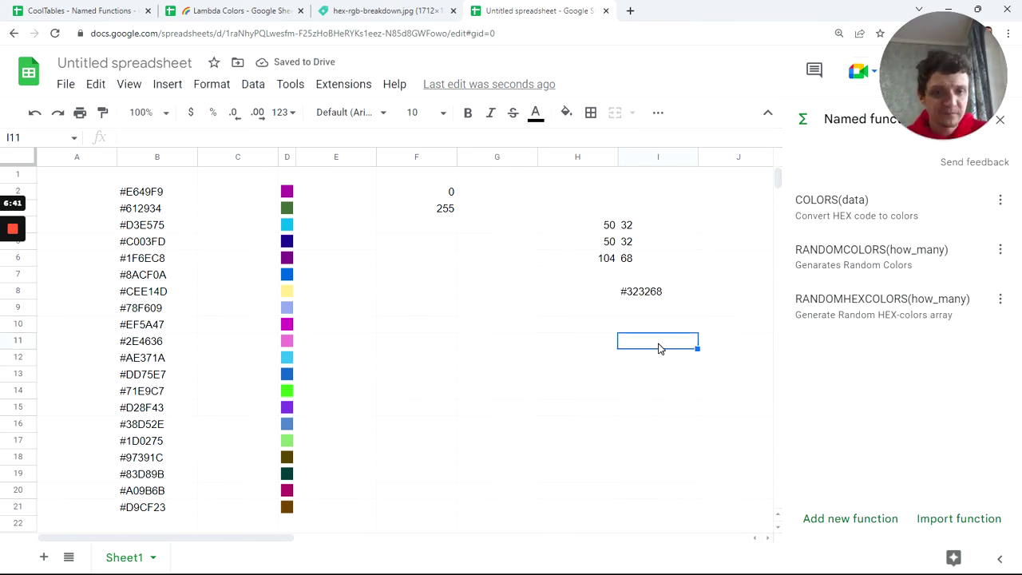
pyautogui.click(646, 295)
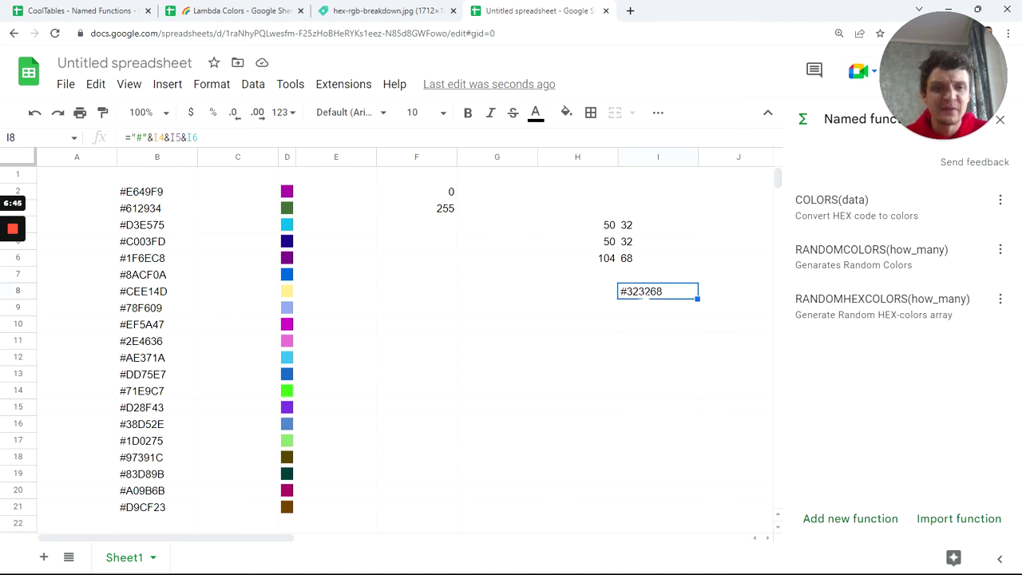
pyautogui.click(645, 326)
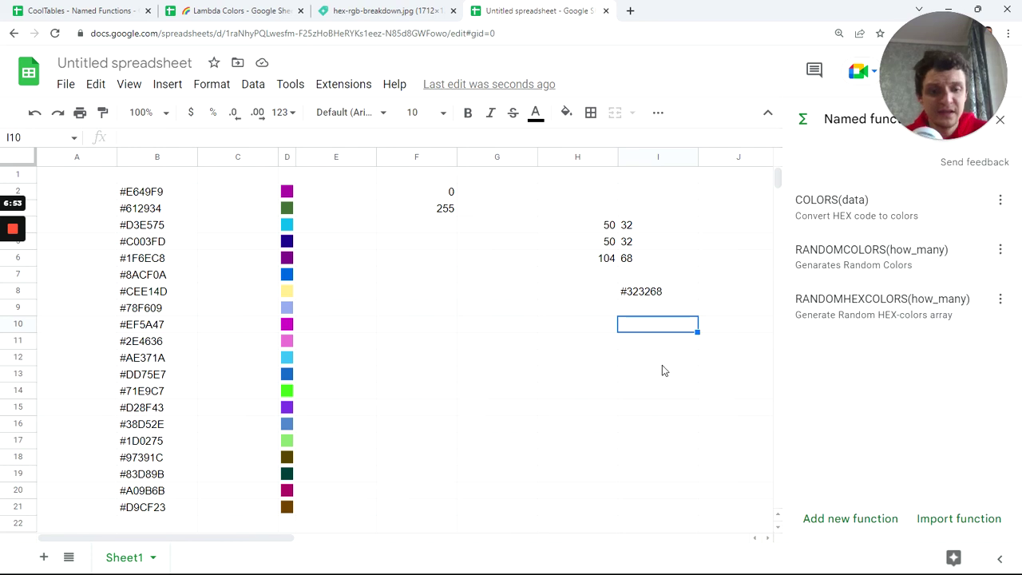
pyautogui.write('=col')
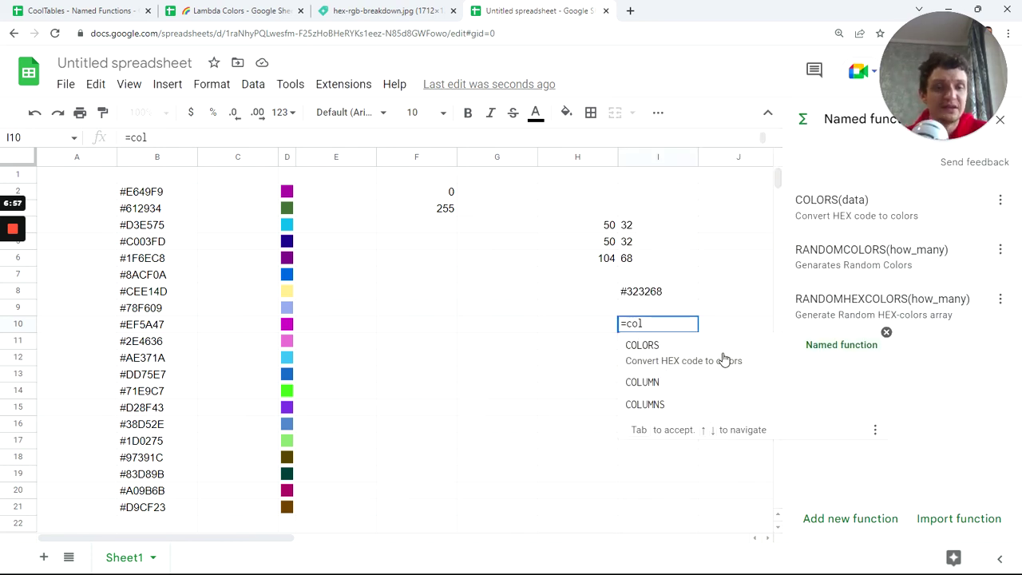
# Enter =COLORS(I8) in I10 to draw a swatch of the hex code.
pyautogui.click(685, 360)
pyautogui.click(658, 297)
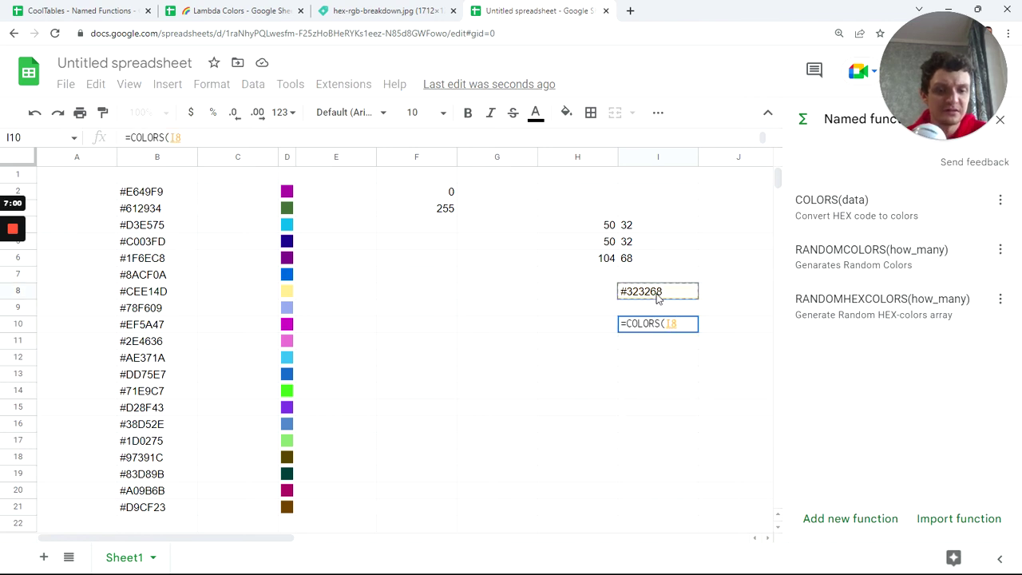
pyautogui.press('Return')
pyautogui.click(650, 326)
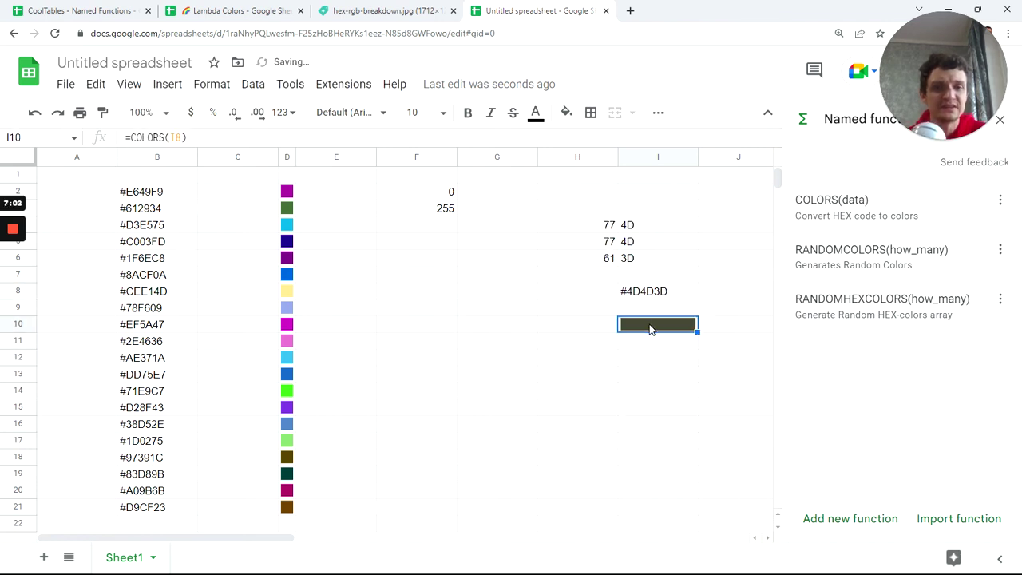
pyautogui.click(654, 372)
pyautogui.click(653, 364)
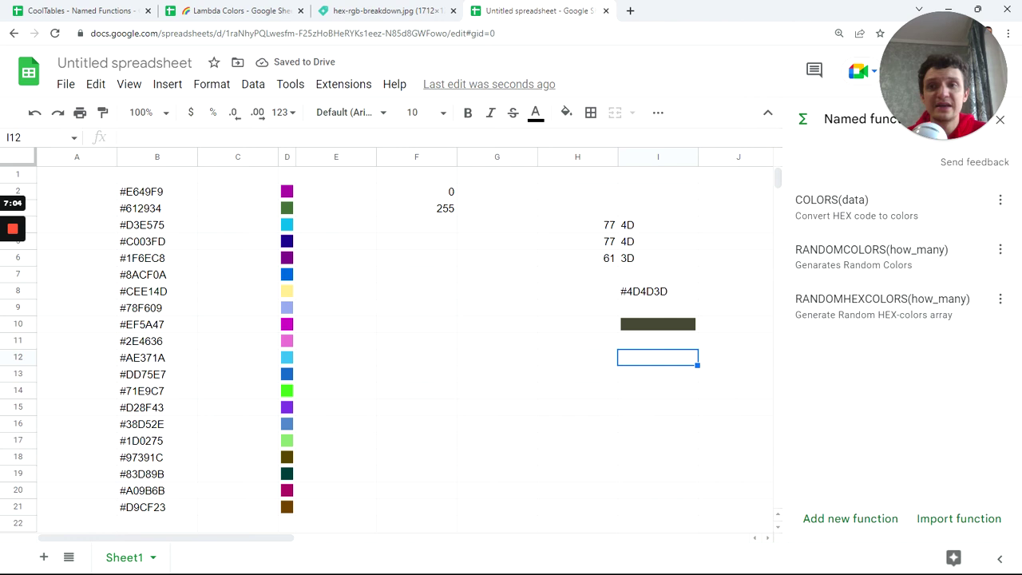
# Insert a checkbox into cell I12 from the Insert menu.
pyautogui.click(122, 88)
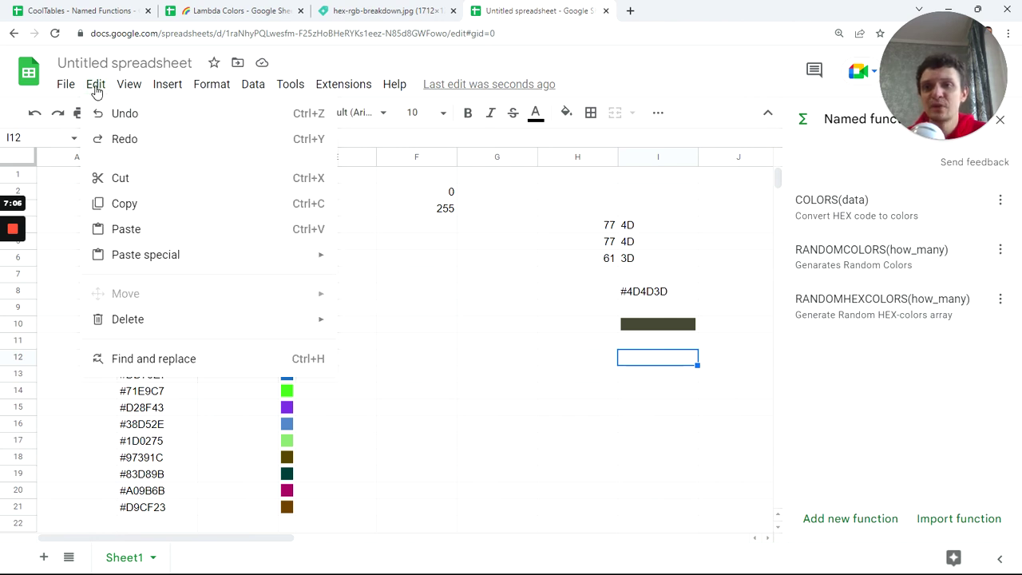
pyautogui.moveTo(165, 92)
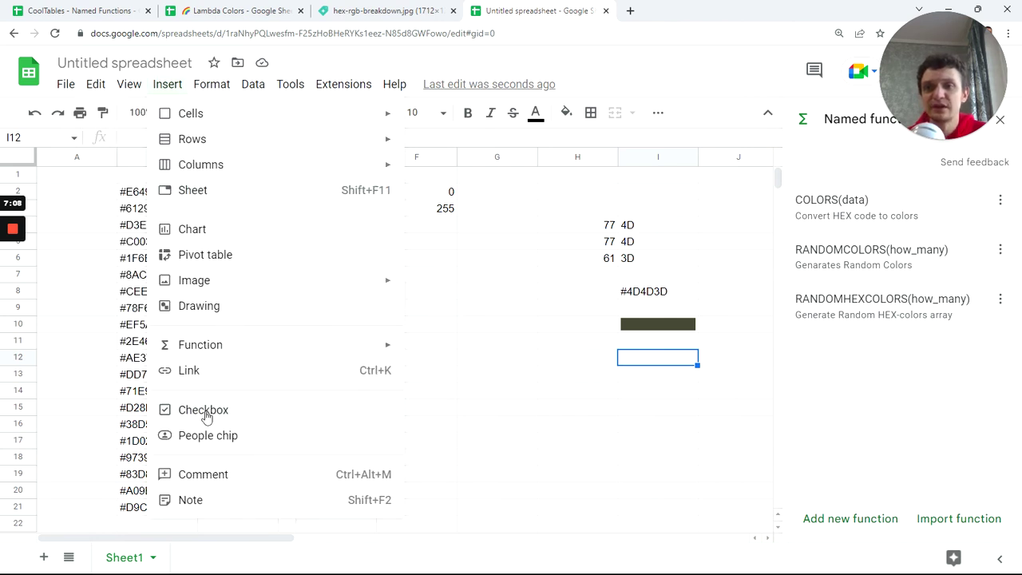
pyautogui.click(277, 412)
# Toggle the I12 checkbox repeatedly to regenerate the random colour, ending at #9C958B.
pyautogui.click(658, 358)
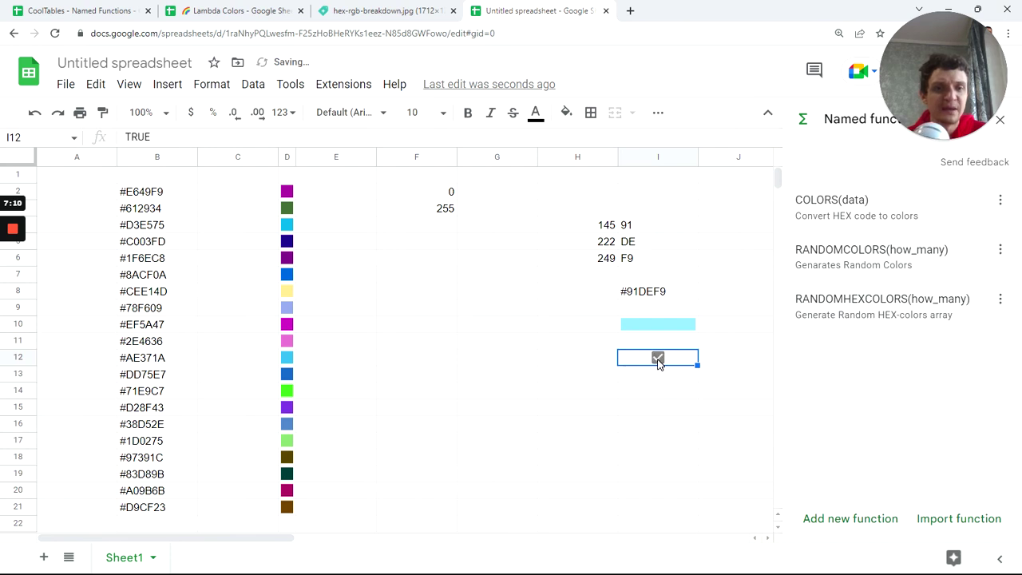
pyautogui.click(658, 358)
pyautogui.click(658, 359)
pyautogui.click(658, 358)
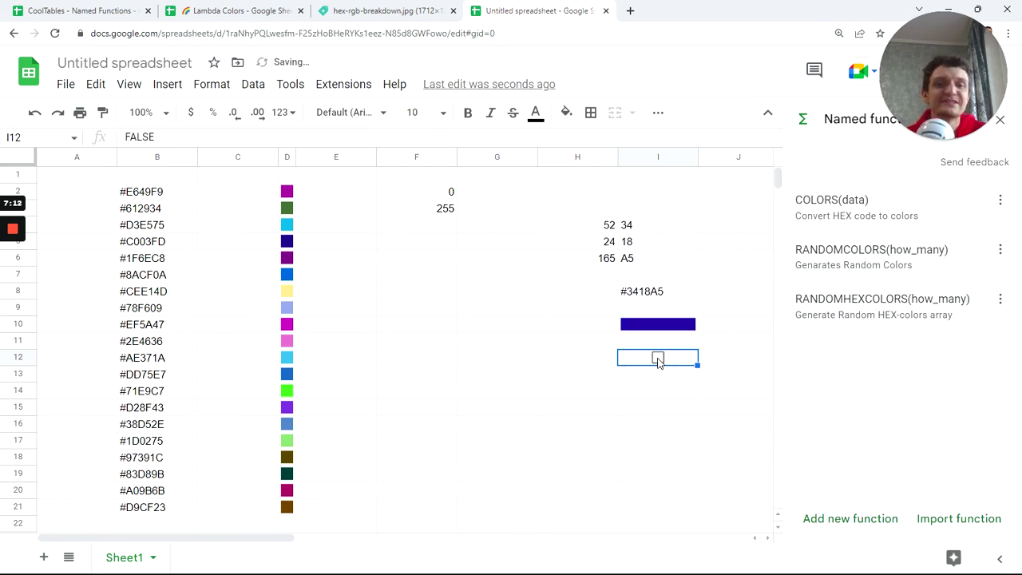
pyautogui.click(658, 358)
pyautogui.click(658, 359)
pyautogui.click(658, 358)
pyautogui.click(658, 359)
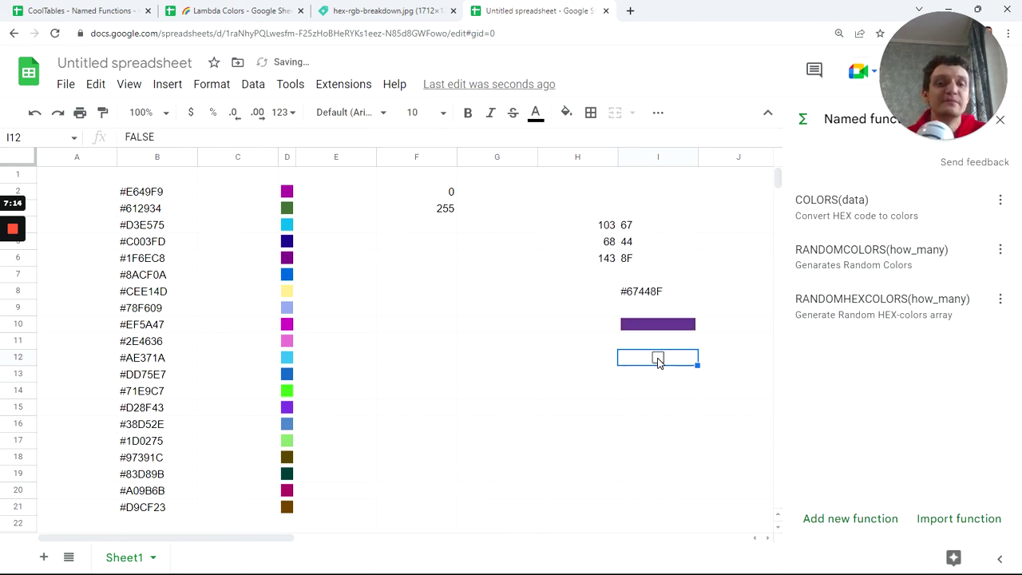
pyautogui.click(658, 359)
pyautogui.click(658, 359)
pyautogui.click(657, 359)
pyautogui.click(658, 358)
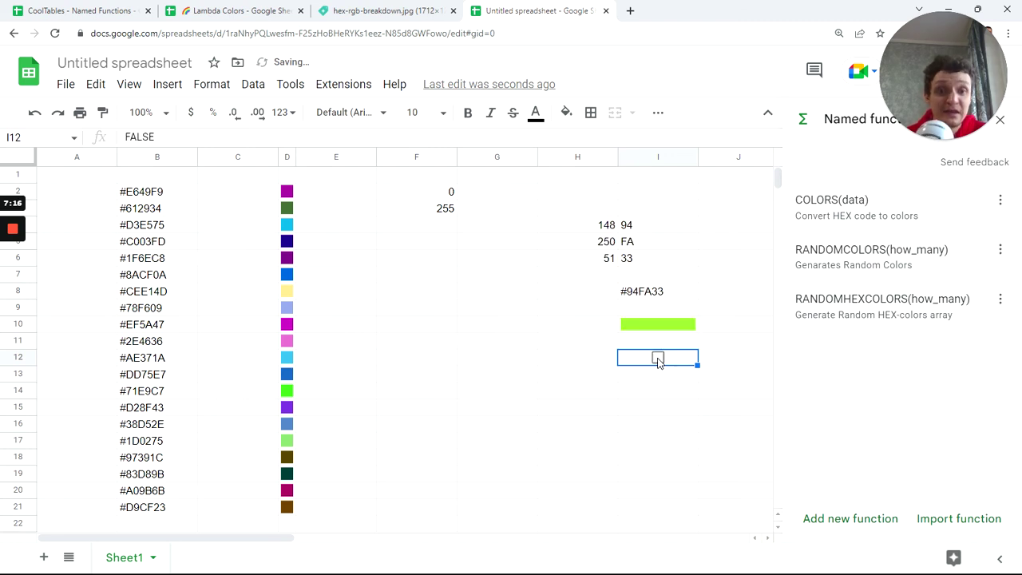
pyautogui.click(658, 358)
pyautogui.click(658, 358)
pyautogui.click(658, 359)
pyautogui.click(658, 358)
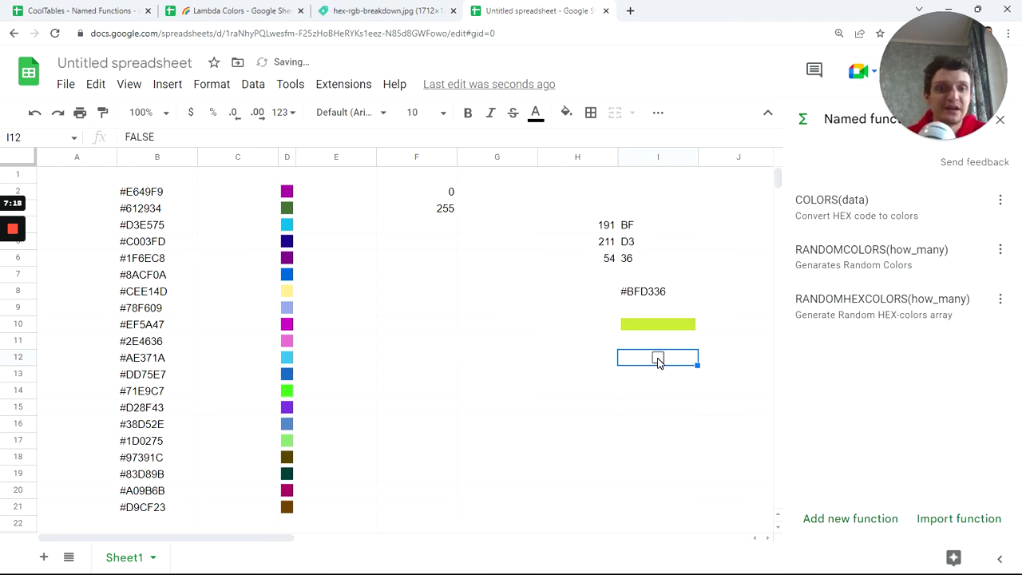
pyautogui.click(658, 358)
pyautogui.click(378, 12)
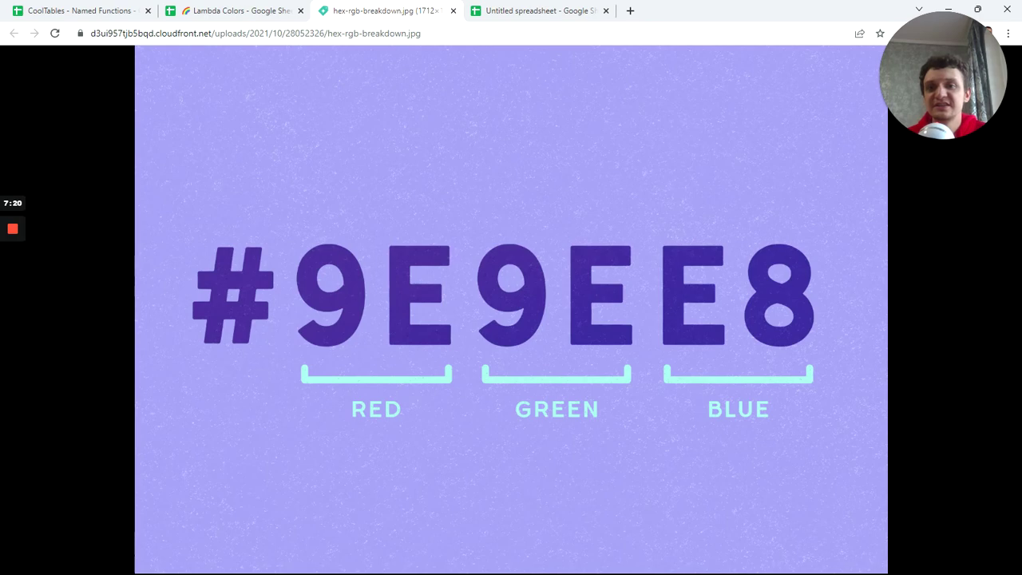
pyautogui.click(537, 10)
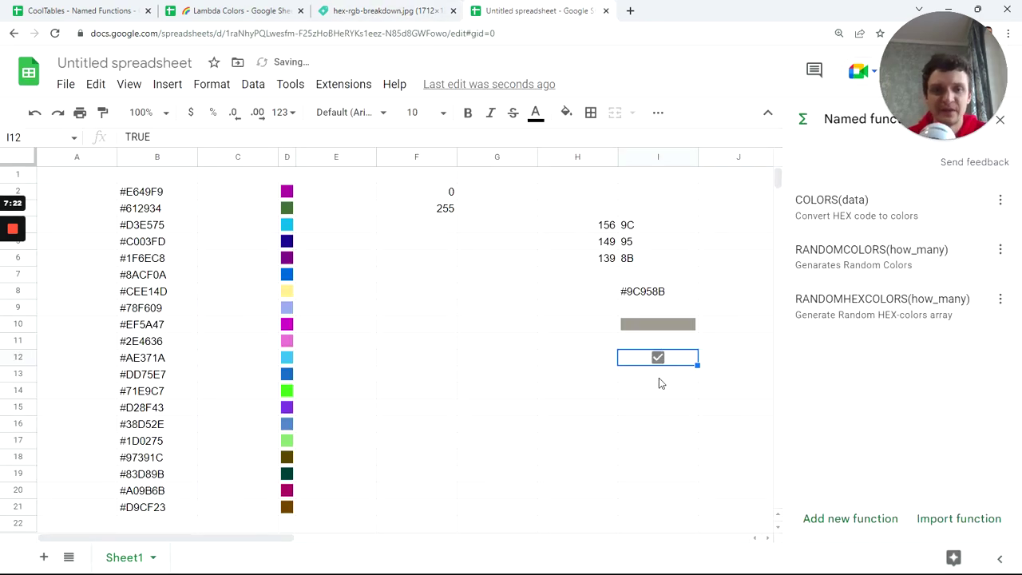
pyautogui.click(163, 197)
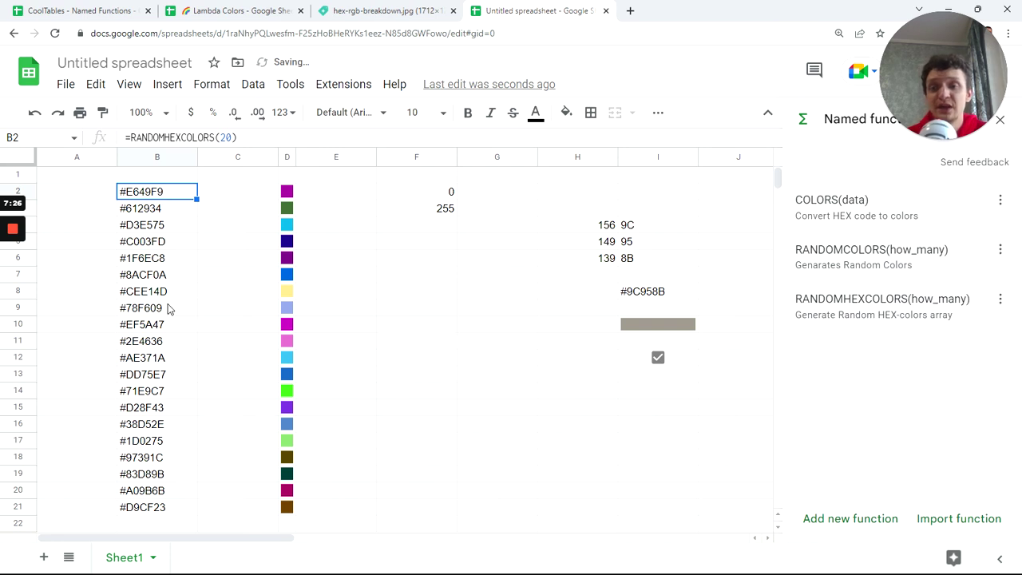
pyautogui.scroll(-4, 167, 308)
pyautogui.scroll(4, 167, 308)
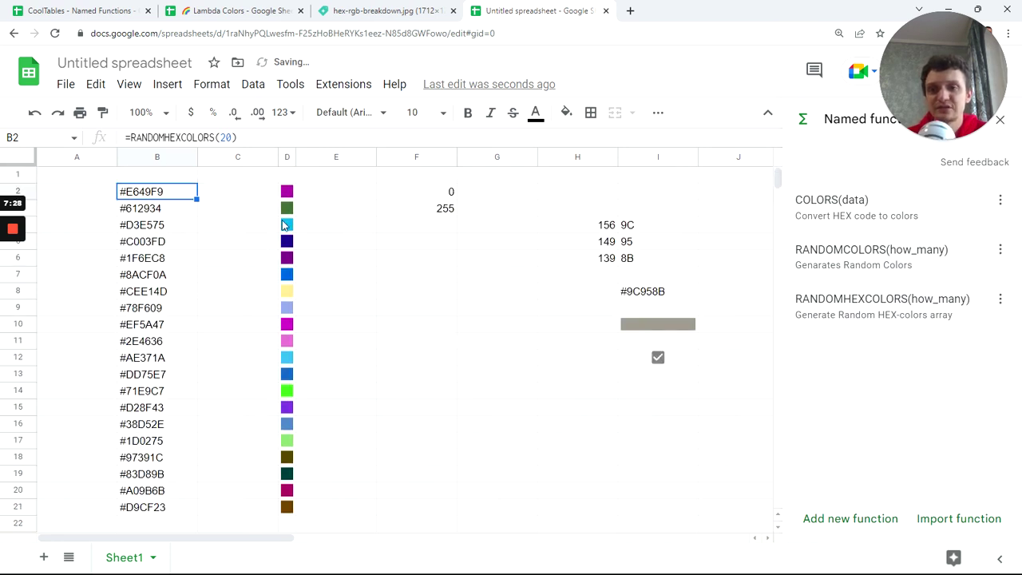
pyautogui.click(290, 196)
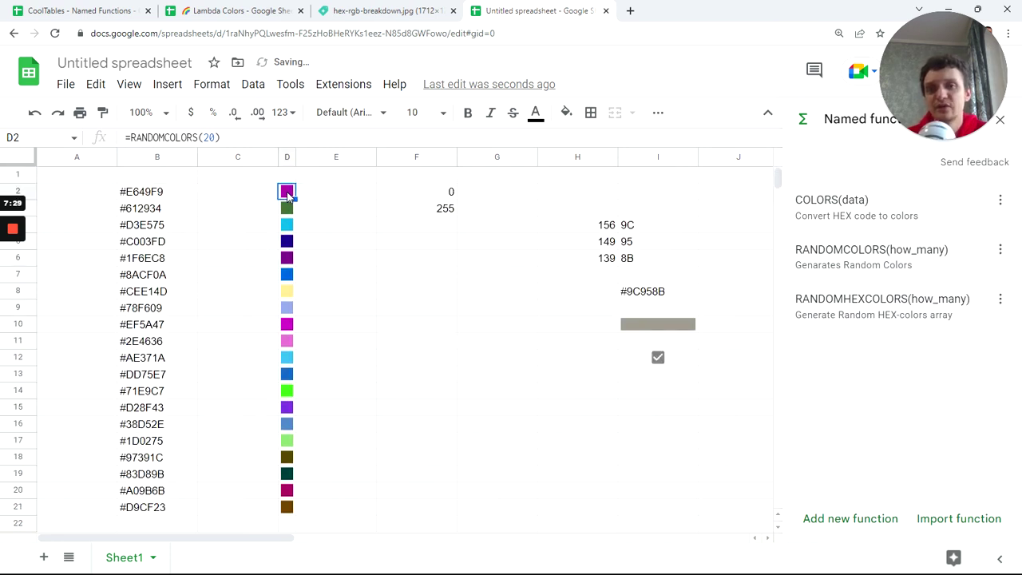
pyautogui.click(639, 362)
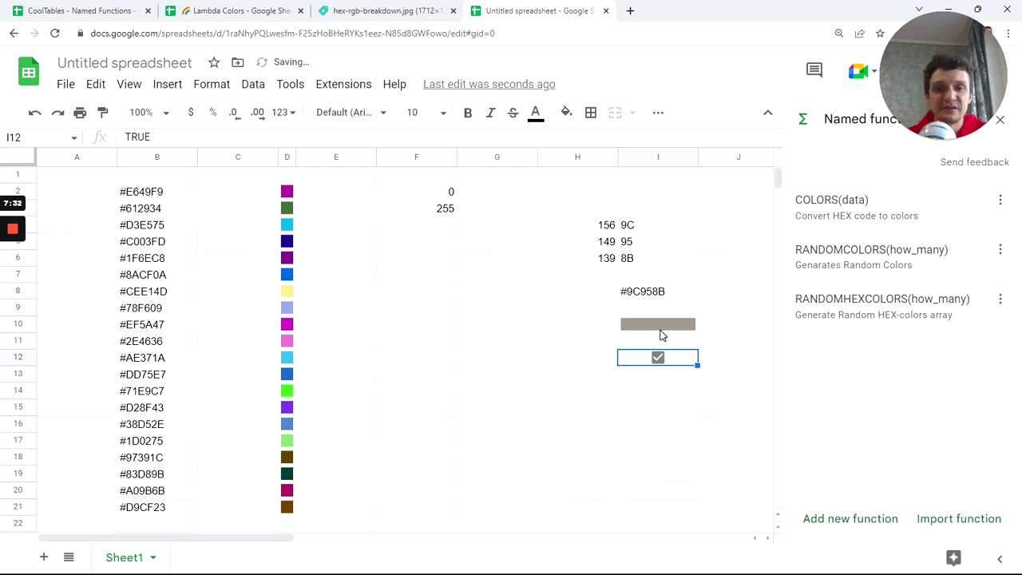
pyautogui.click(661, 329)
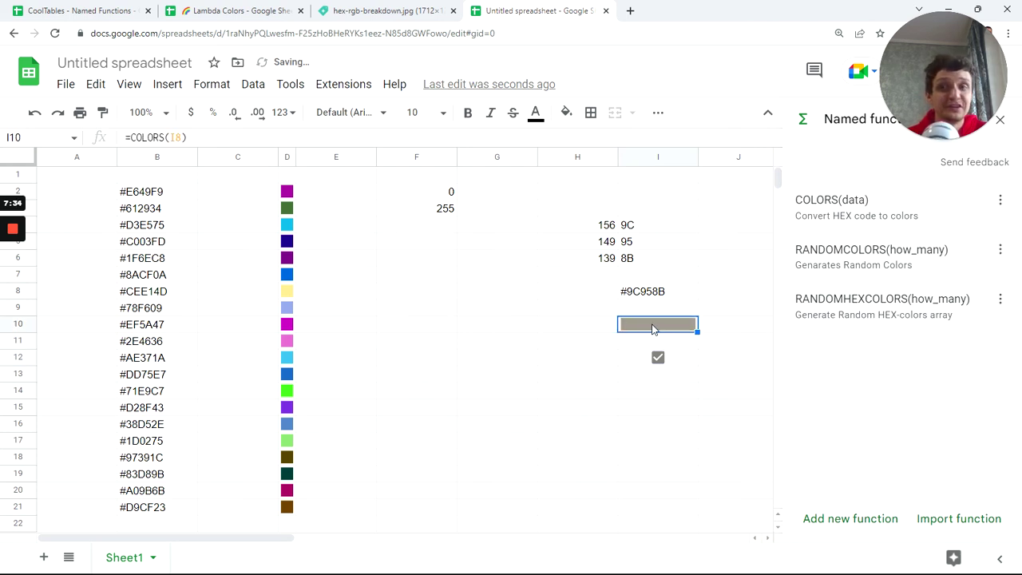